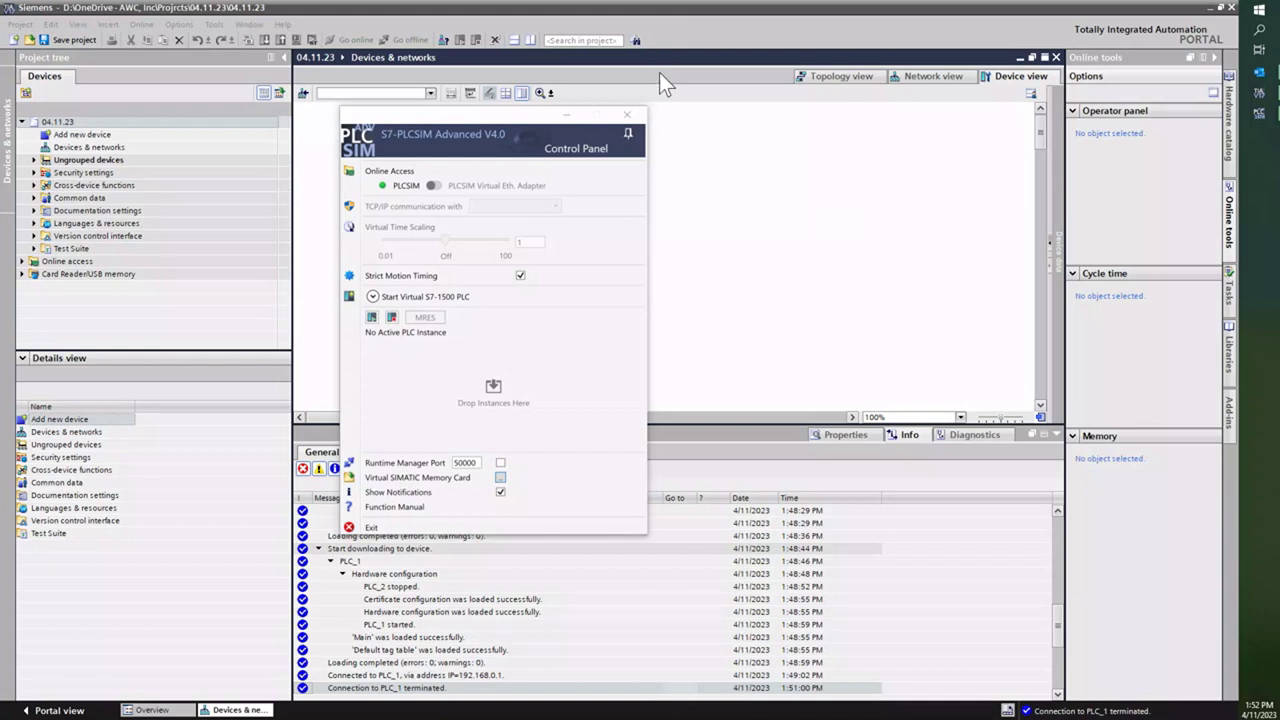
Step: Start a virtual S7-1500 instance named 'test', which comes up at 192.168.0.1
left_click_drag(431, 117, 480, 130)
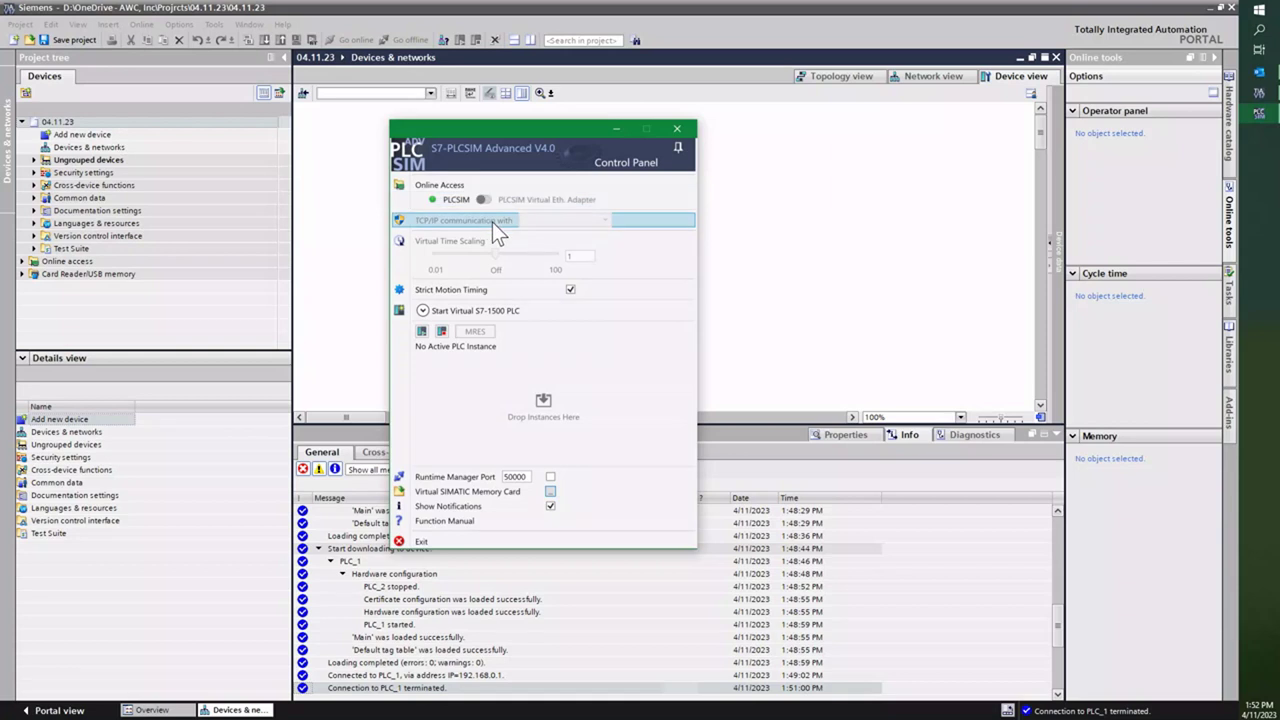
left_click(424, 311)
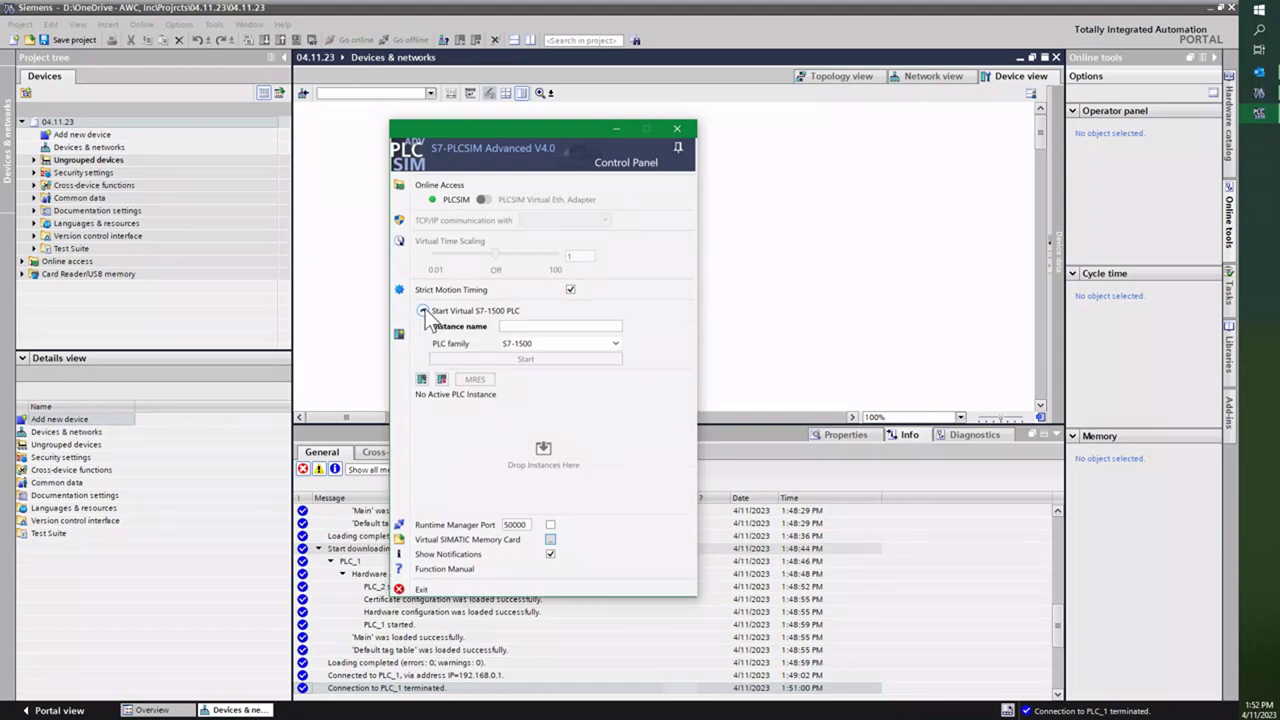
left_click(522, 325)
type("test")
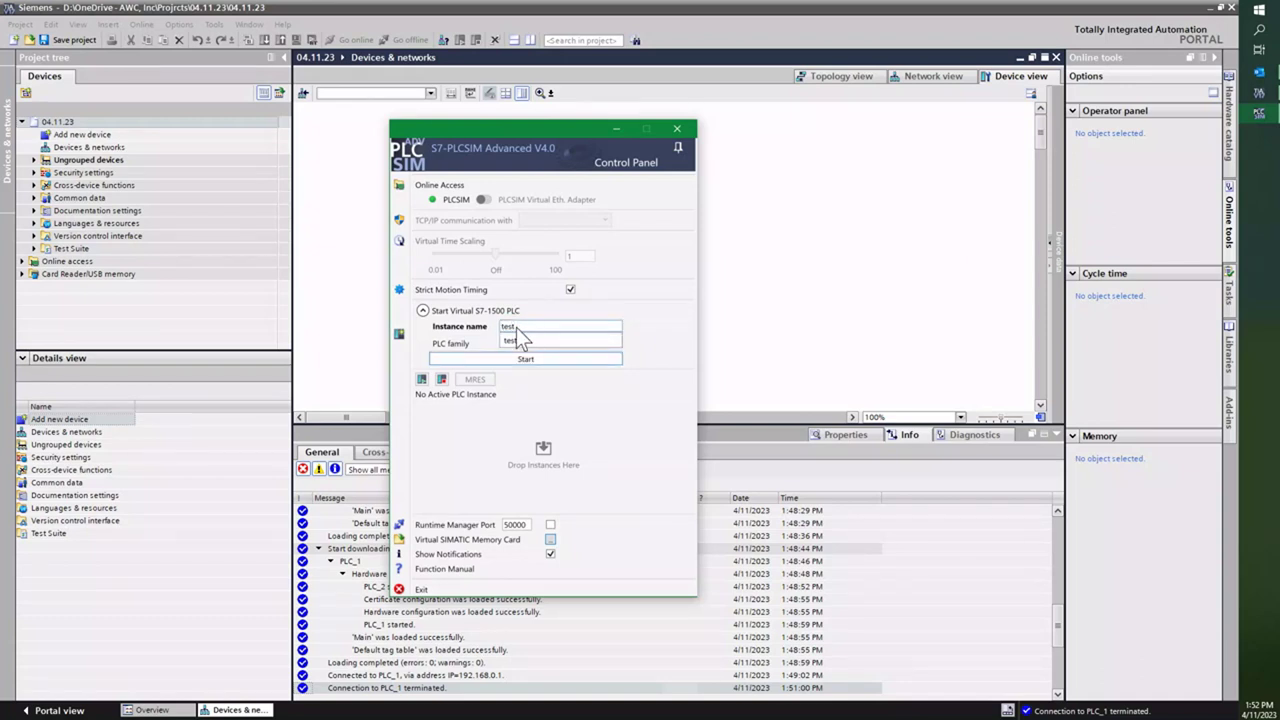
left_click(519, 335)
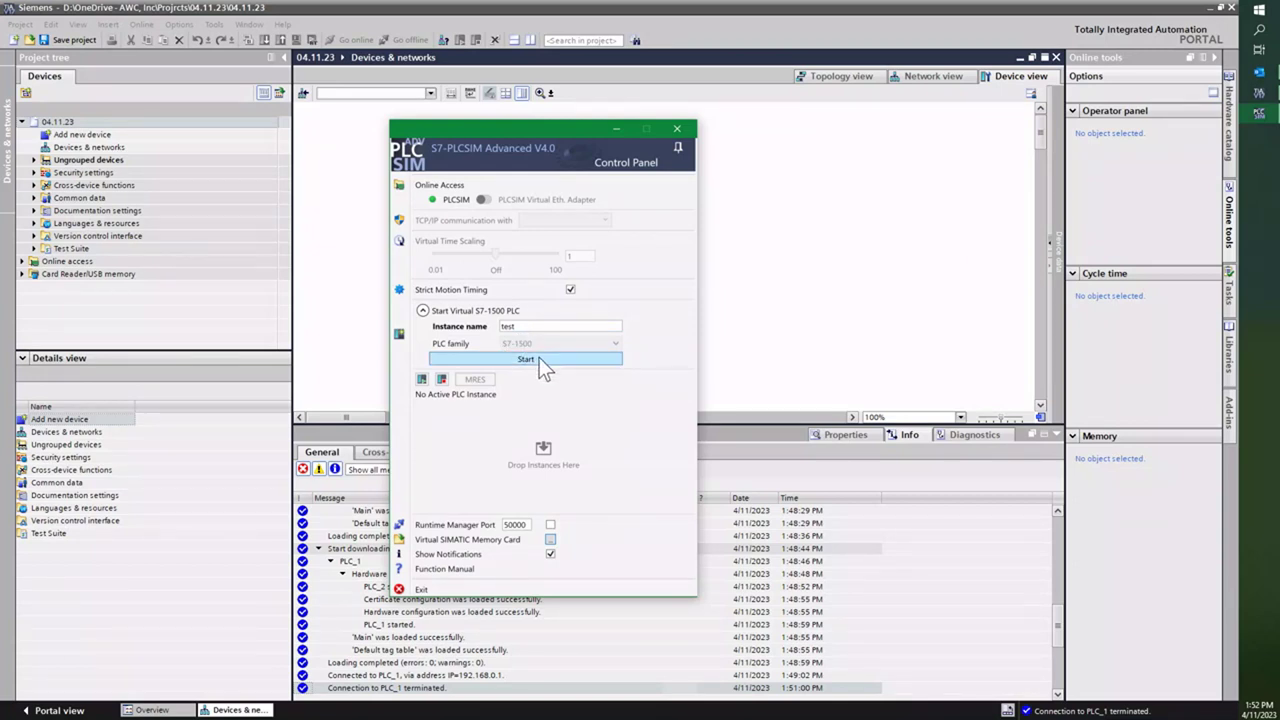
left_click(524, 360)
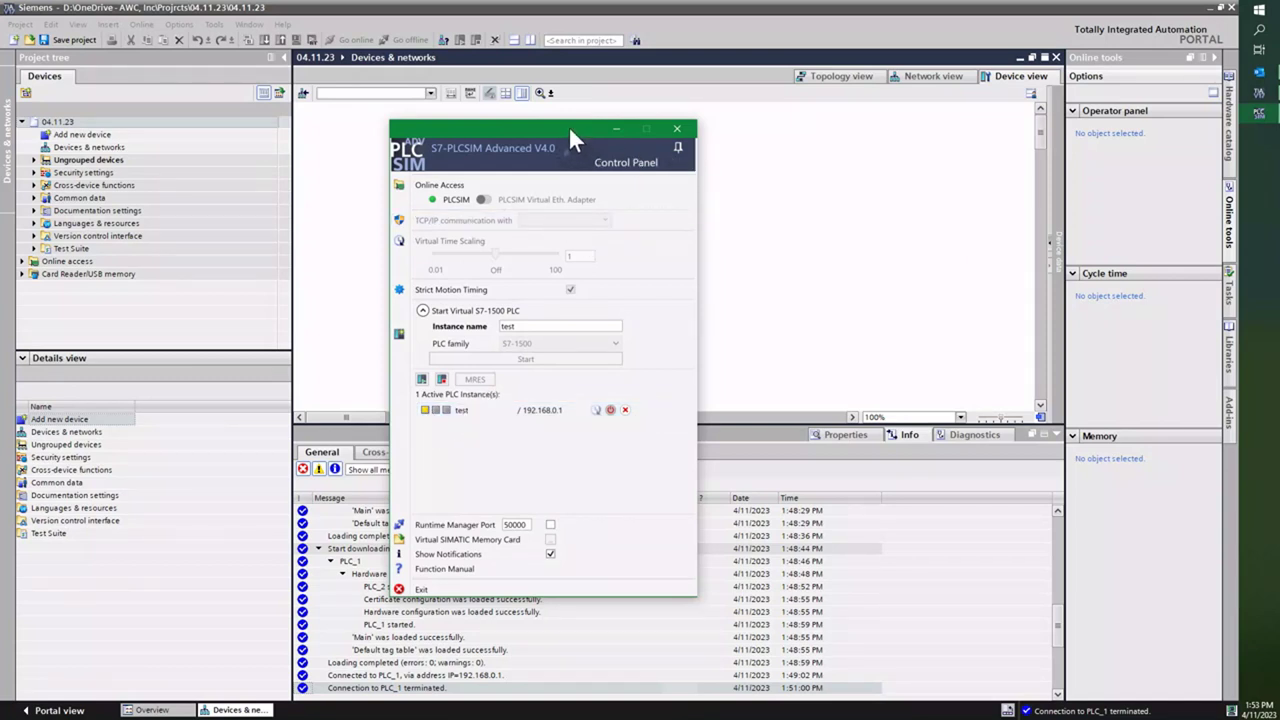
Step: Move the PLCSIM control panel to the right edge and pin it on top
left_click_drag(568, 127, 1040, 155)
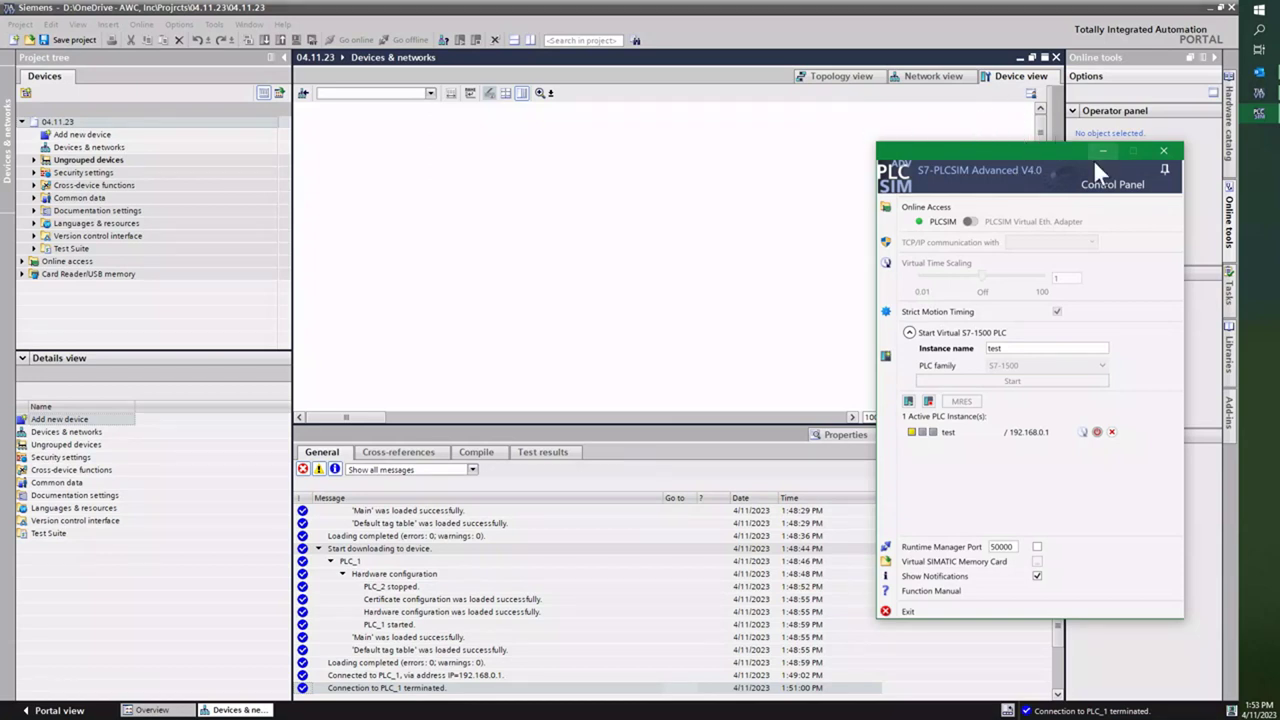
left_click(1165, 172)
left_click(353, 235)
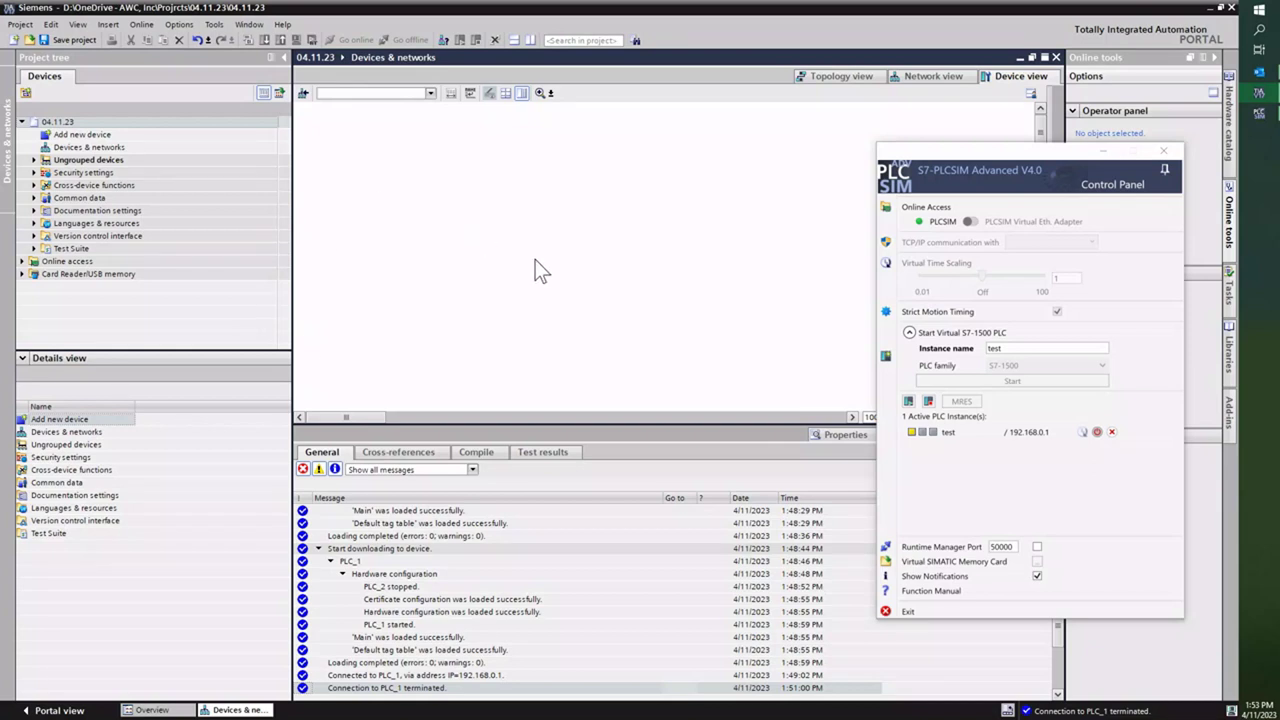
left_click(1165, 172)
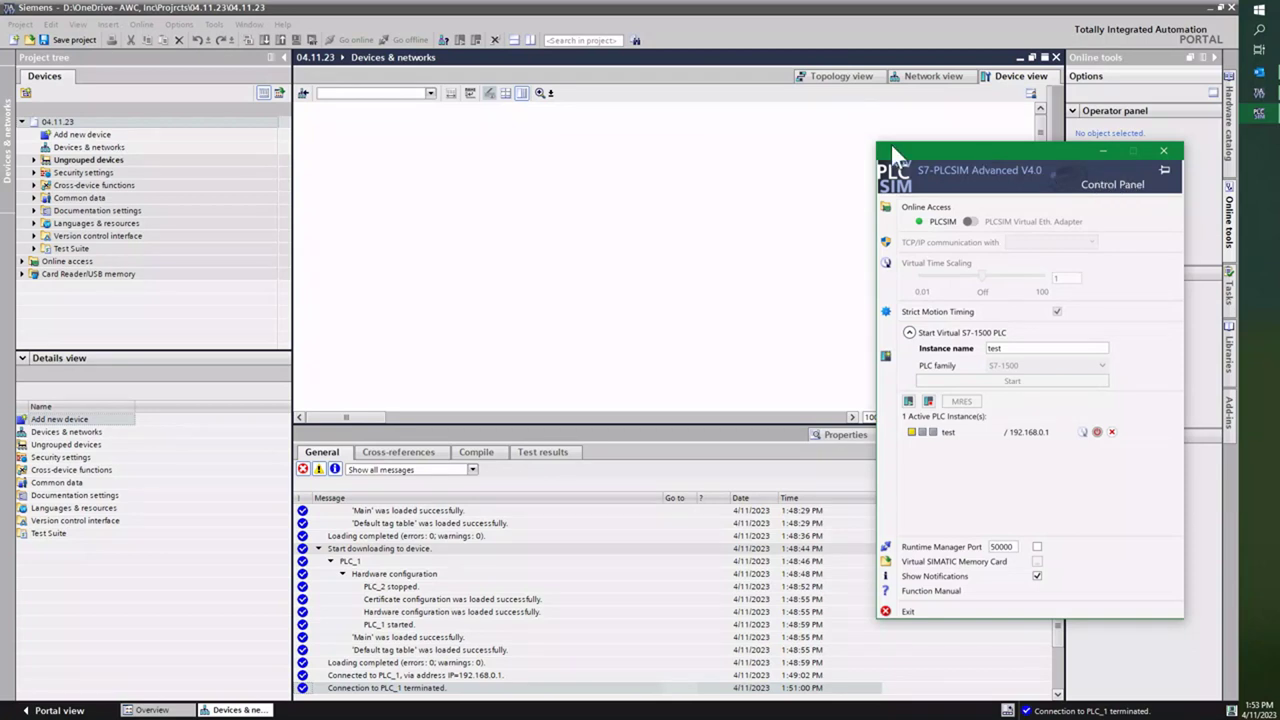
Step: Reopen and re-pin the control panel, then select project 04.11.23 in the tree
left_click(534, 157)
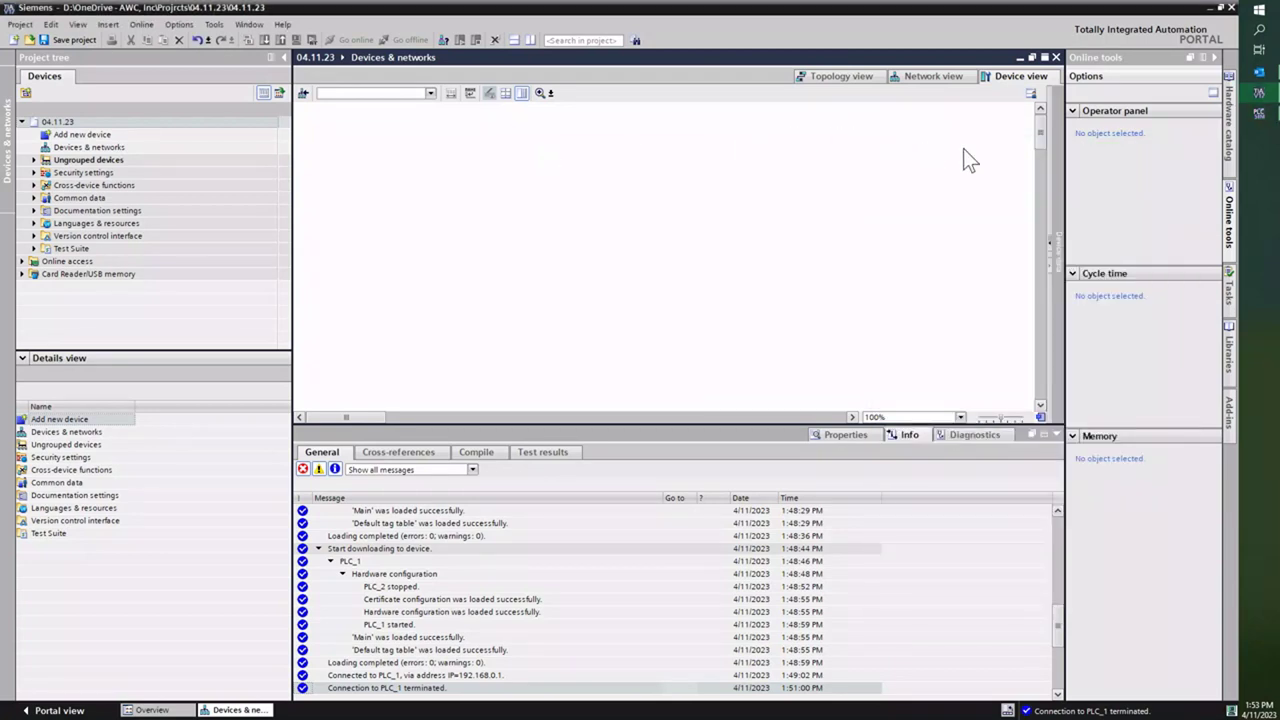
left_click(1258, 114)
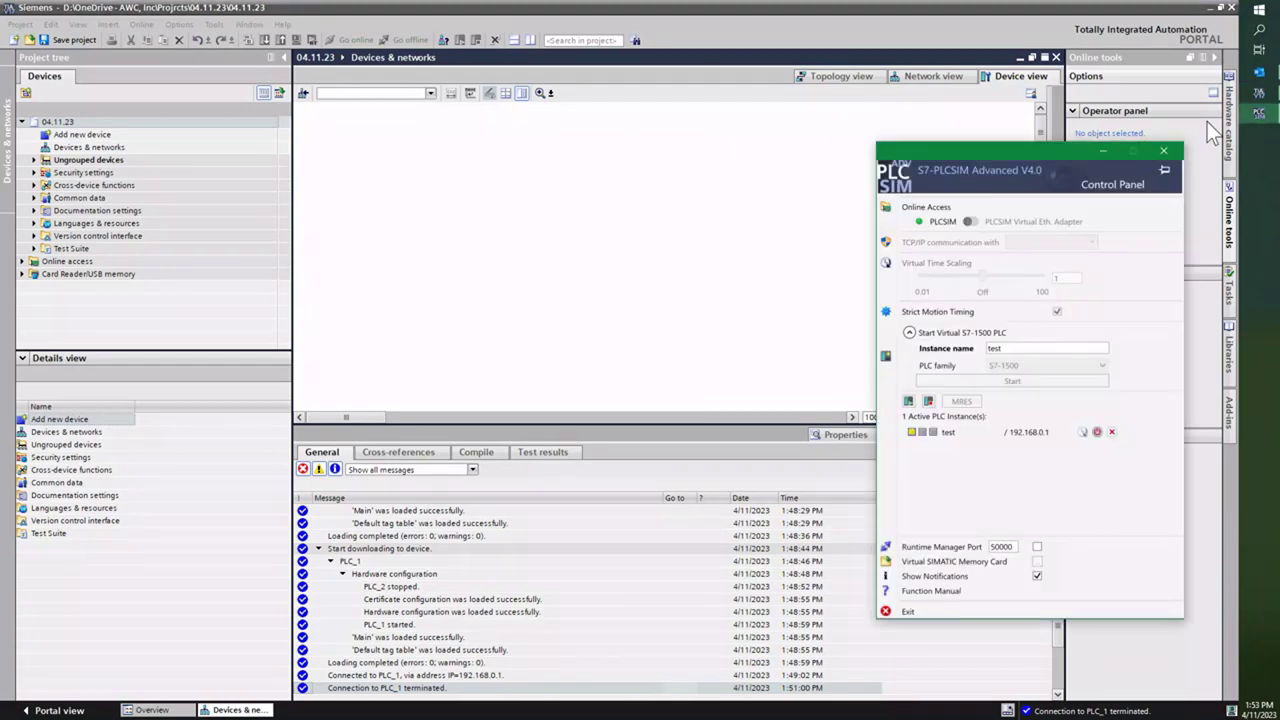
left_click(1163, 169)
left_click(736, 248)
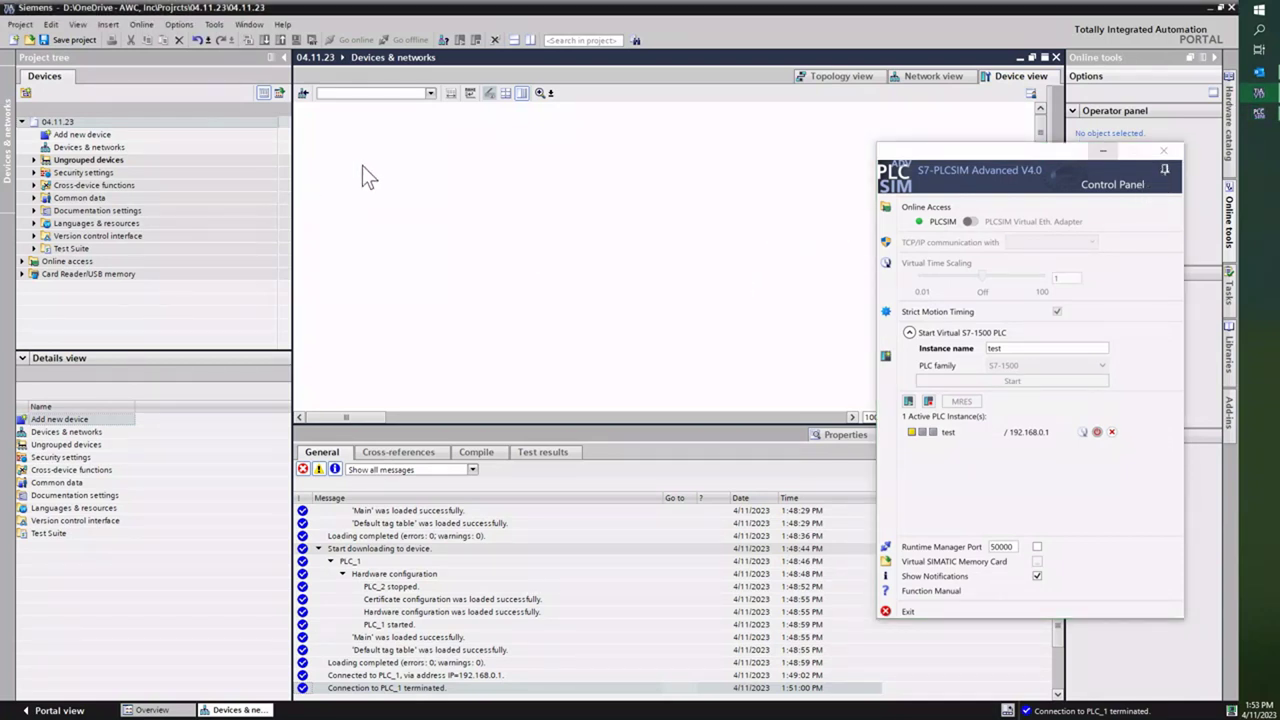
left_click(57, 121)
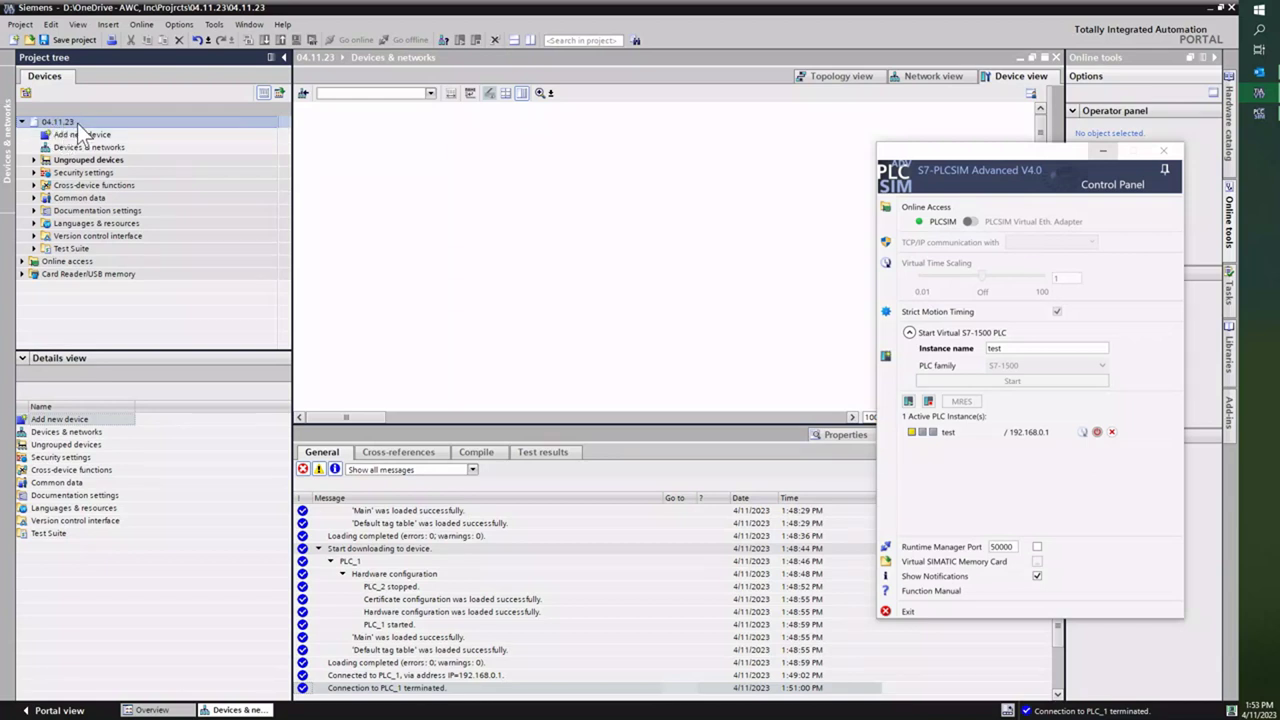
Step: Add a CPU 1511-1 PN, article 6ES7 511-1AK01-0AB0, from the S7-1500 controller catalog
left_click(83, 133)
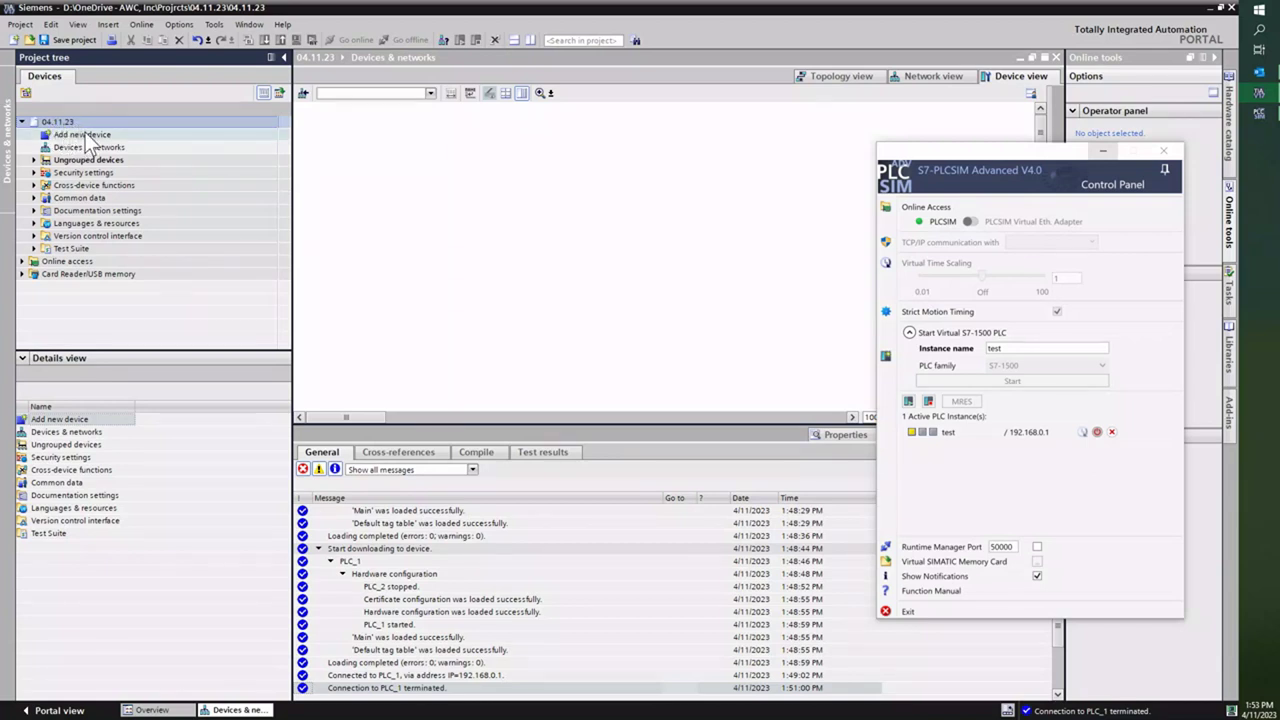
double_click(83, 133)
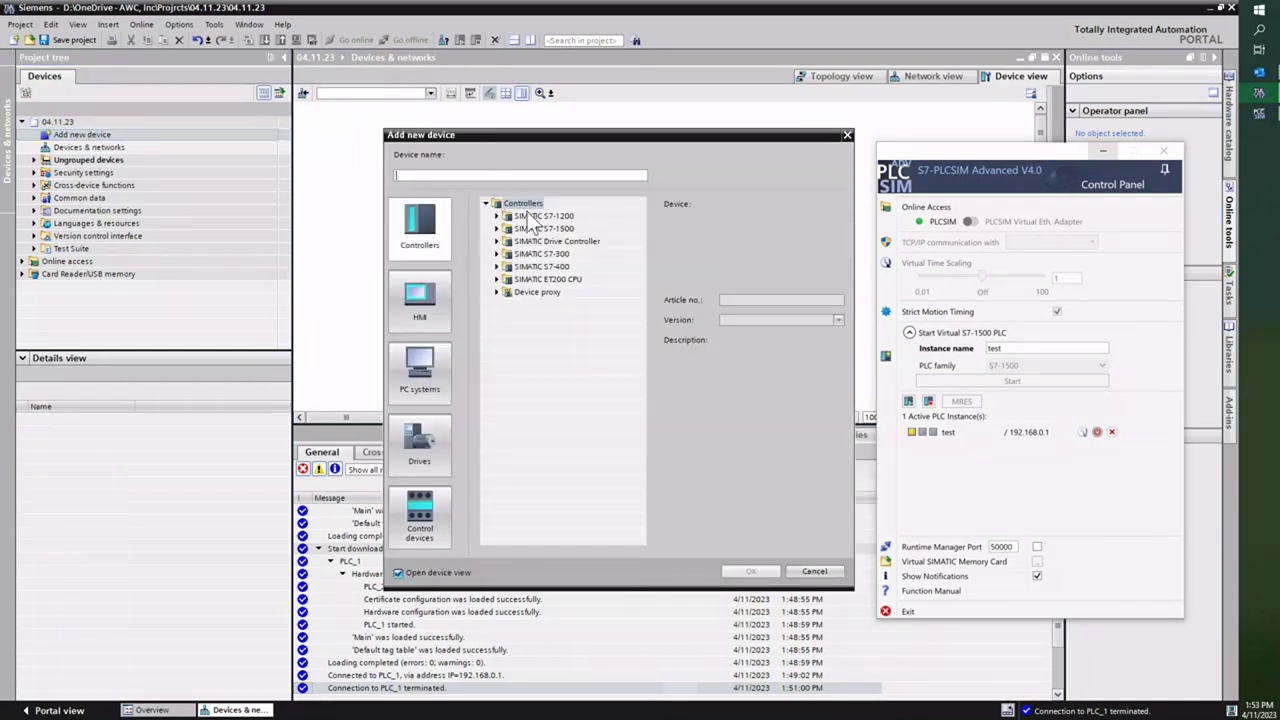
left_click(497, 229)
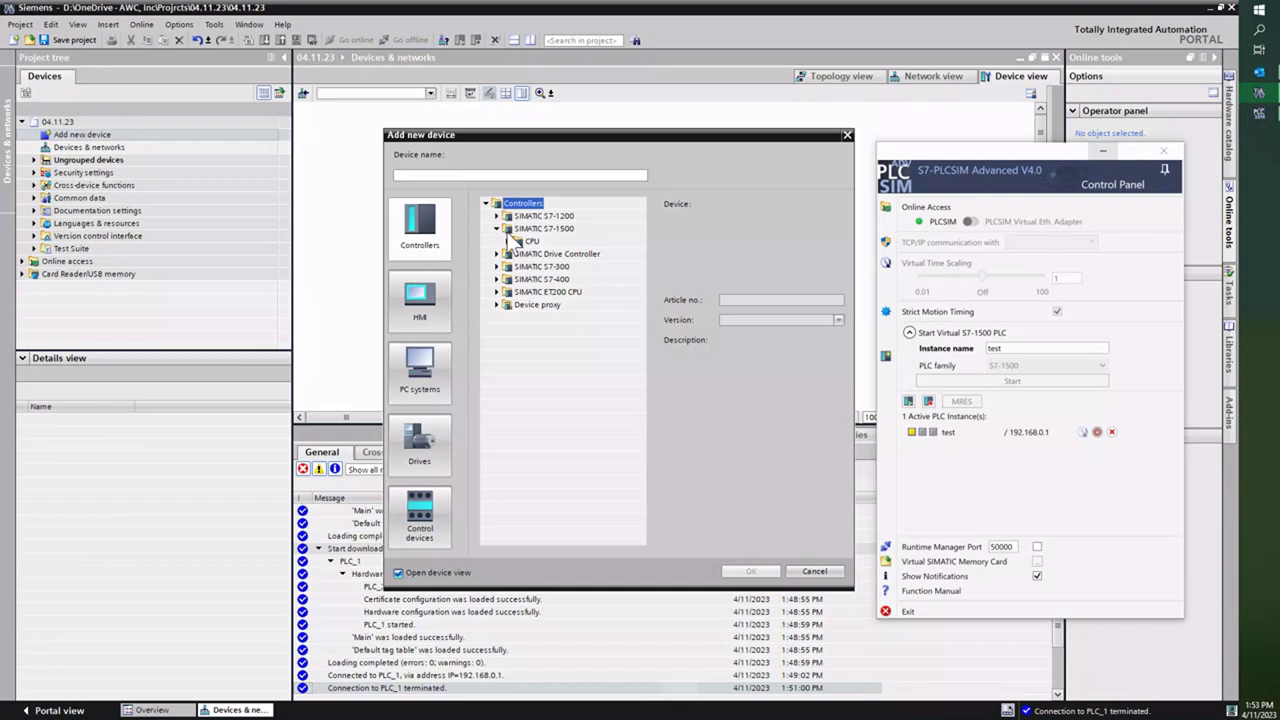
left_click(509, 242)
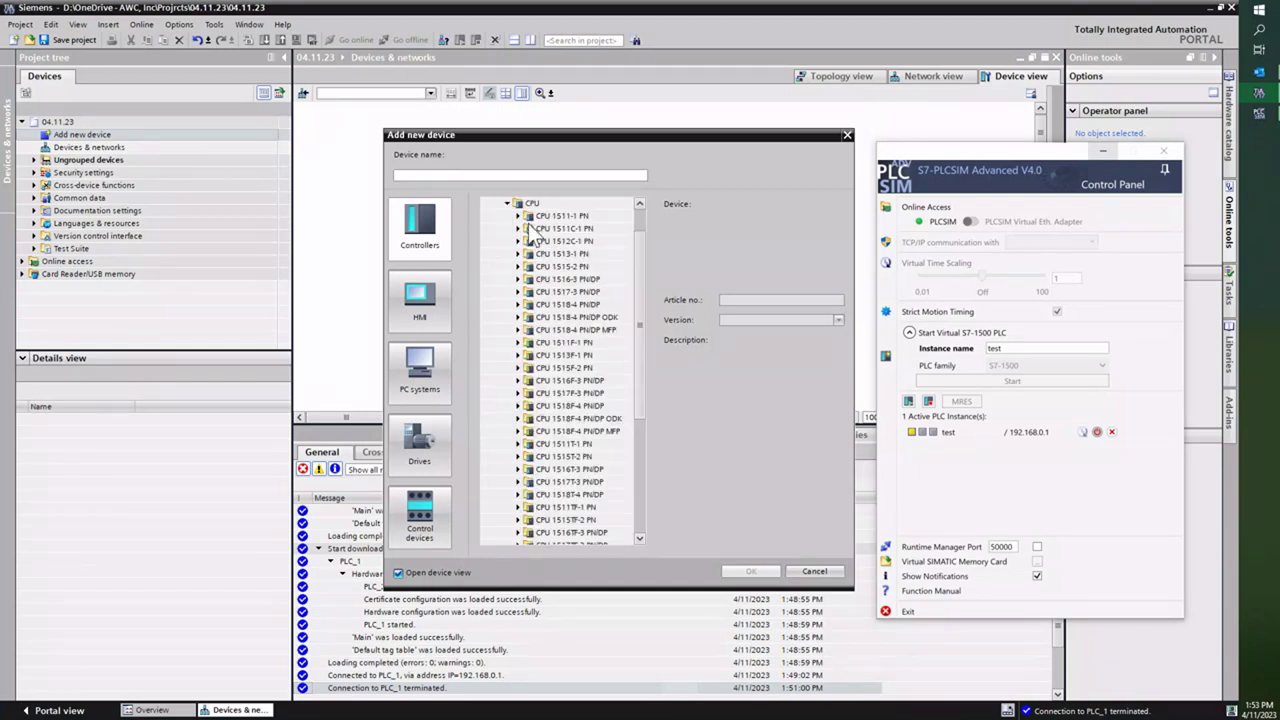
left_click(518, 216)
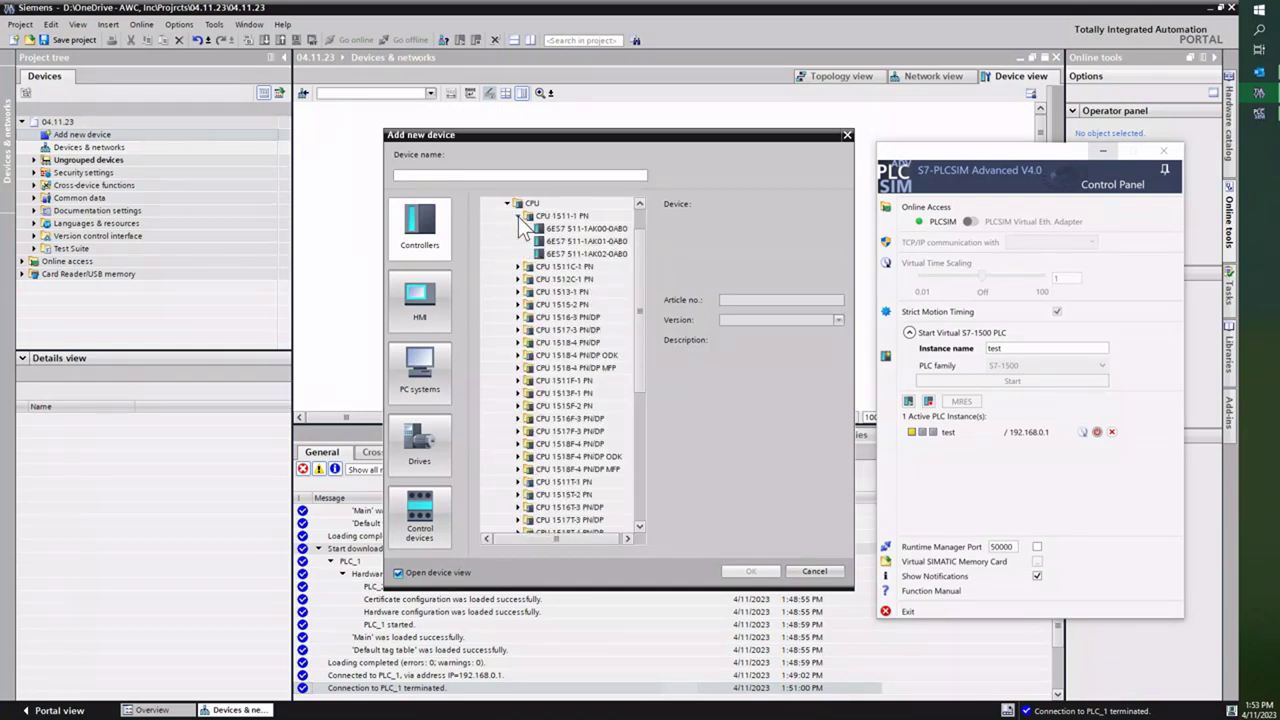
left_click(585, 241)
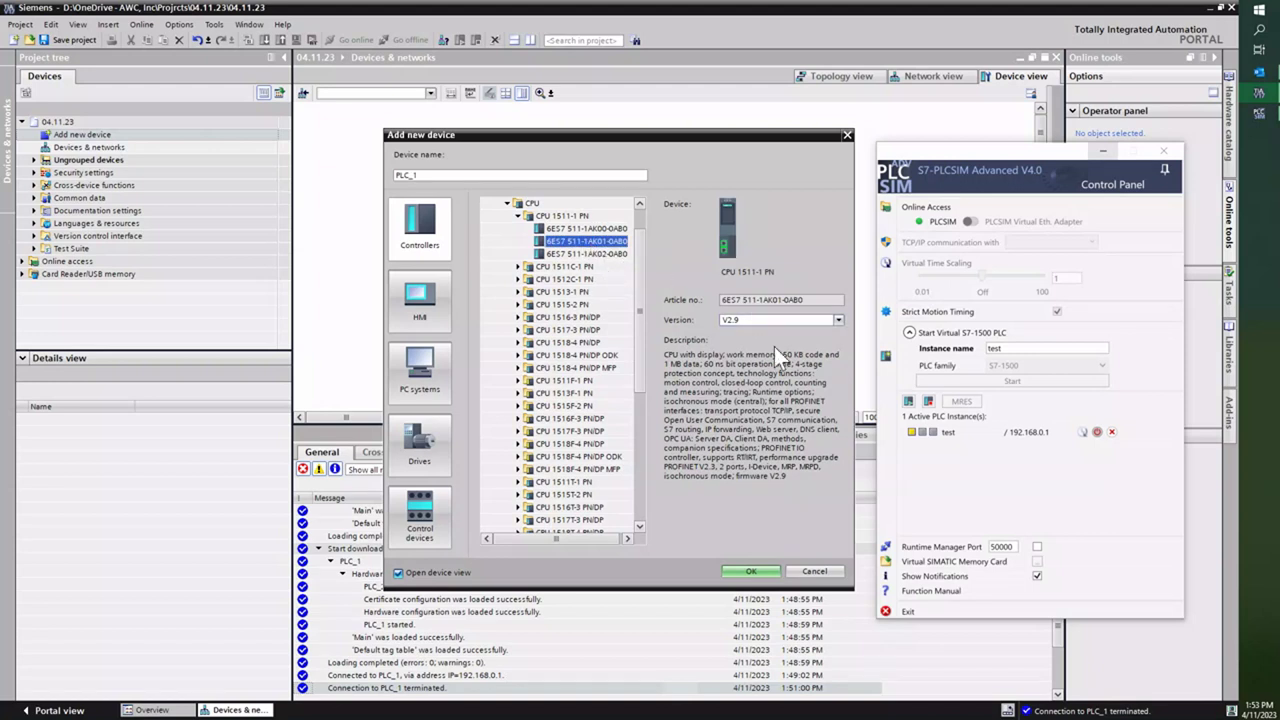
left_click(751, 571)
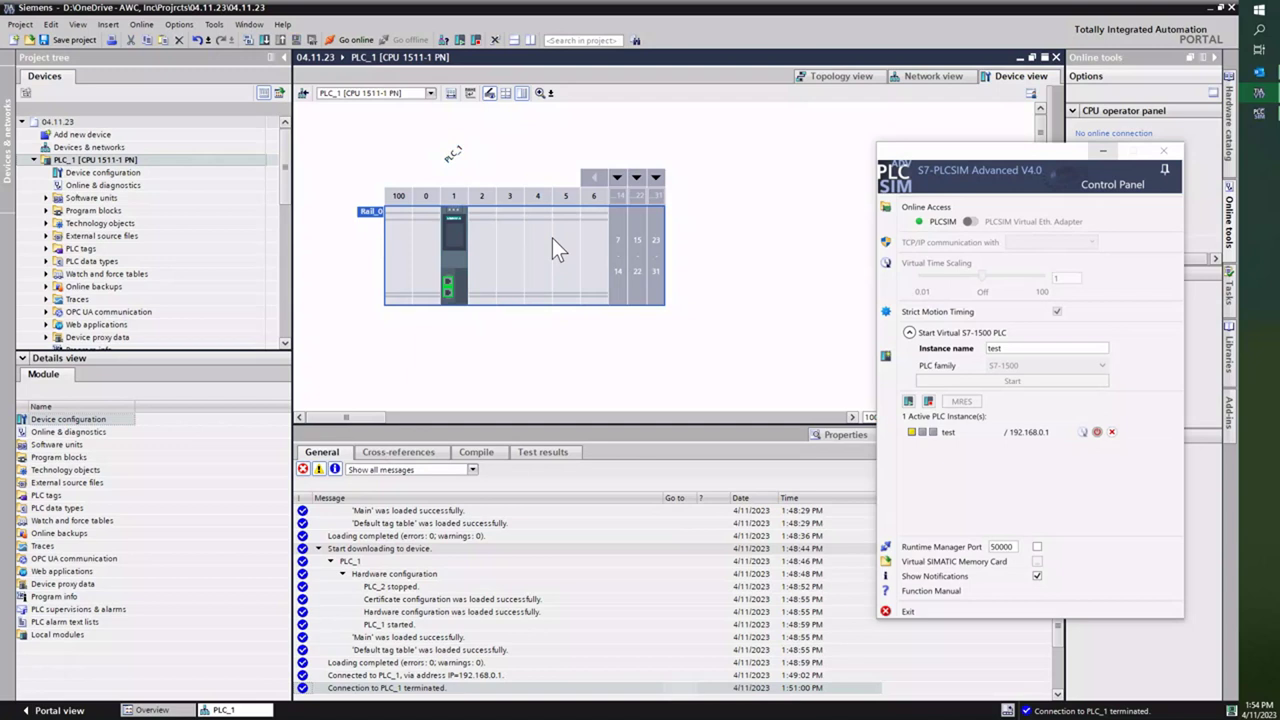
Step: Select PLC_1 in the rack and compile its configuration
right_click(459, 230)
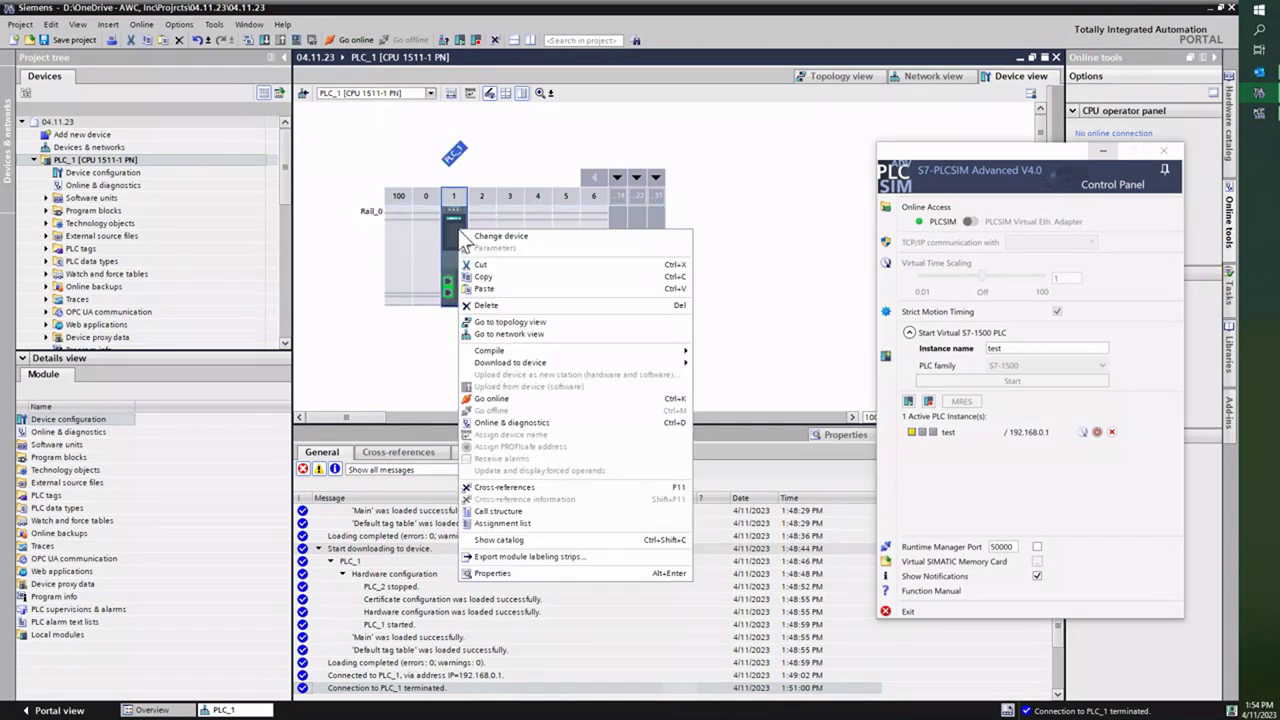
left_click(397, 226)
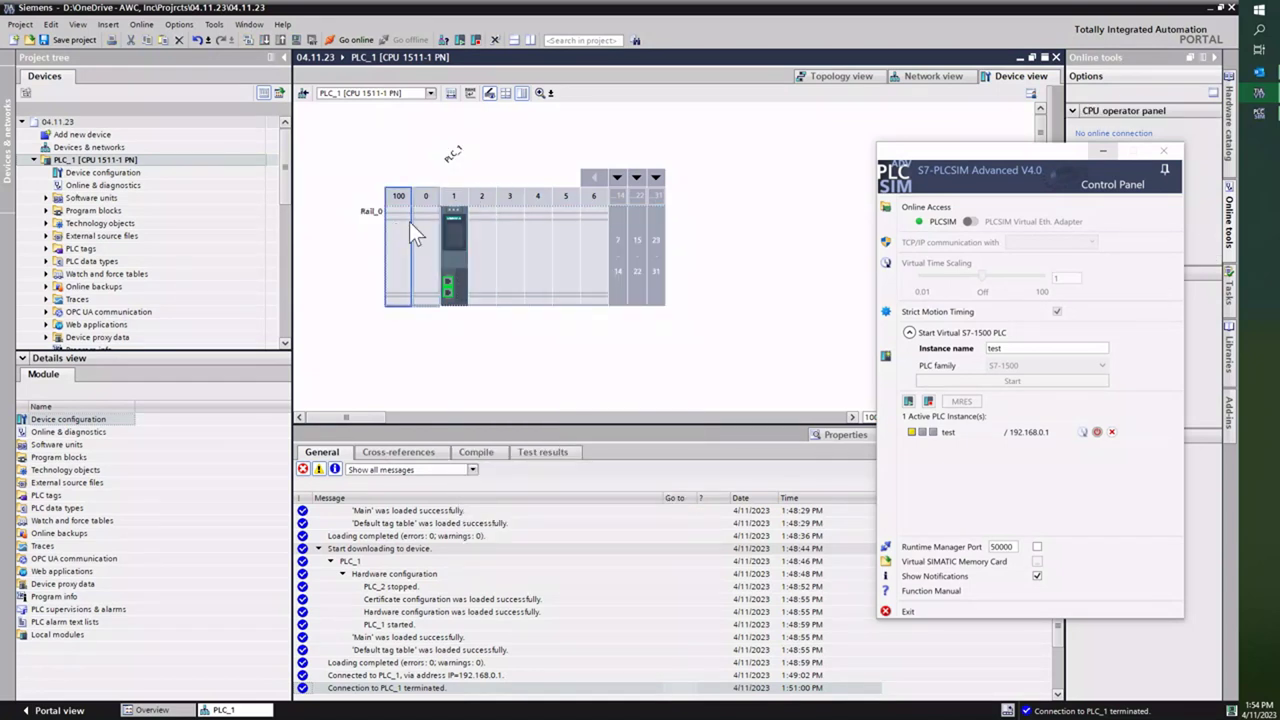
left_click(454, 235)
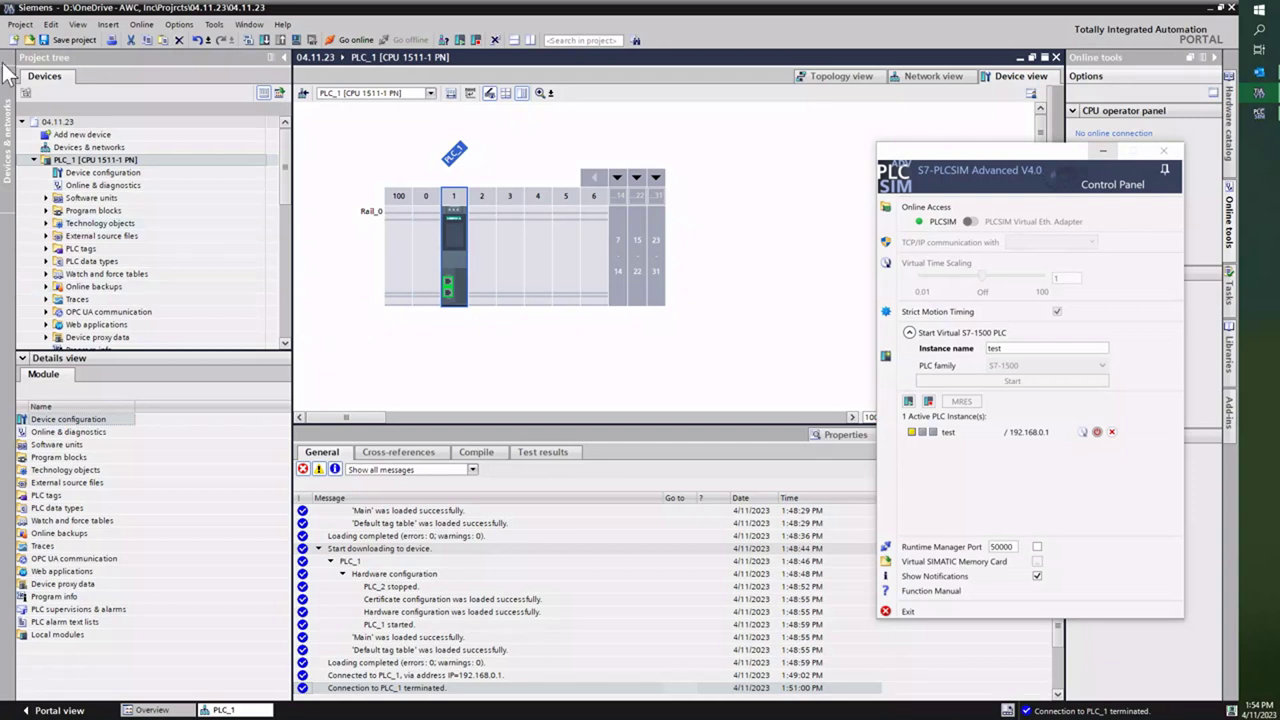
left_click(248, 40)
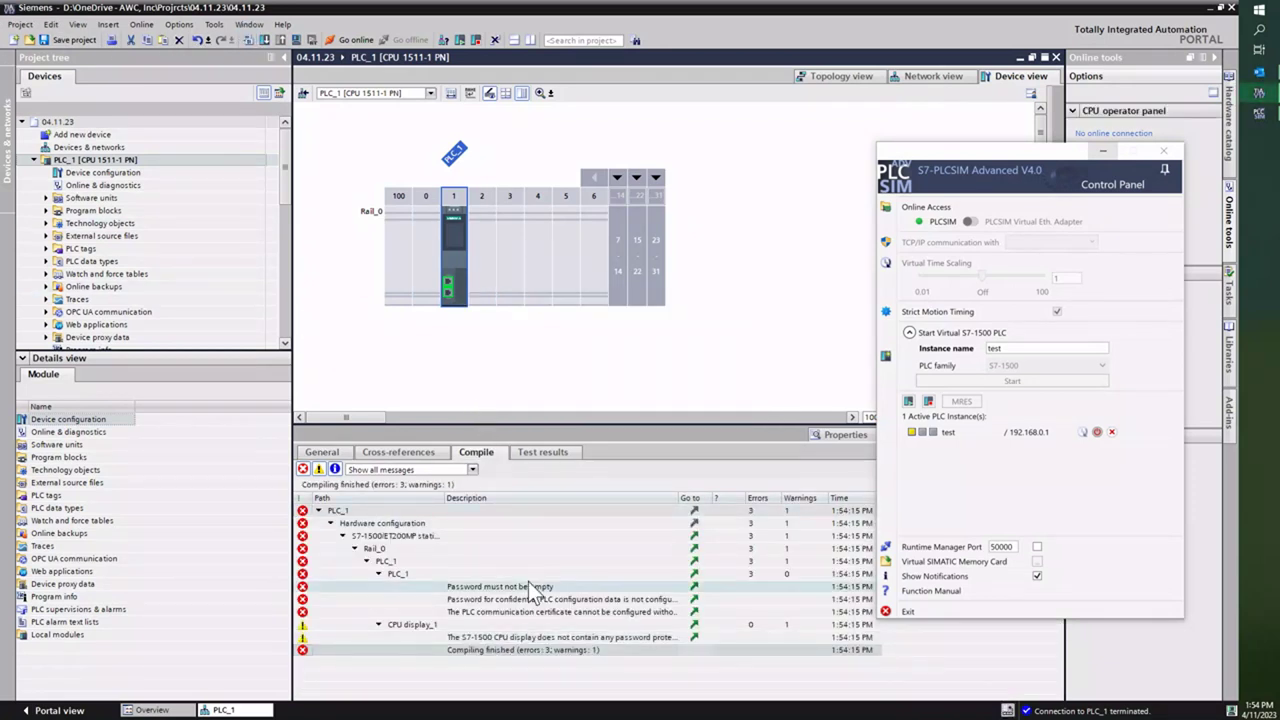
Step: In Protection & Security, disable confidential data protection and choose Full access (no protection)
left_click(695, 609)
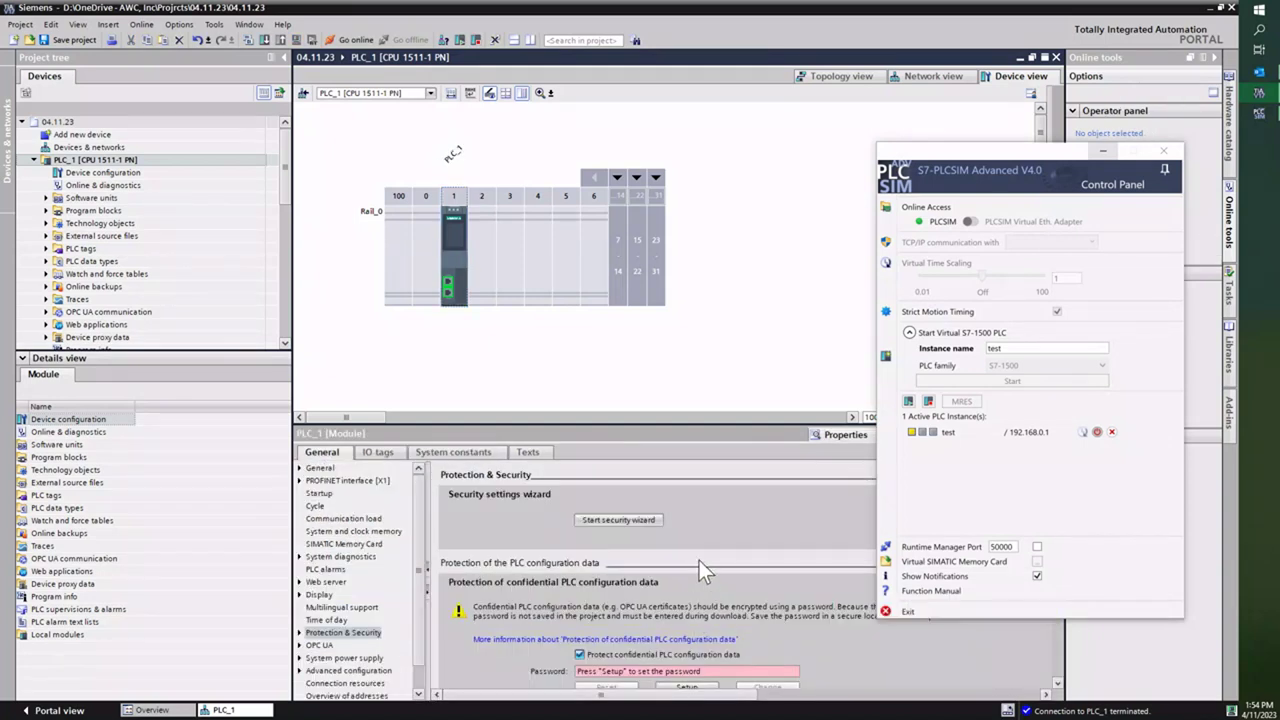
scroll(654, 530, "down", 3)
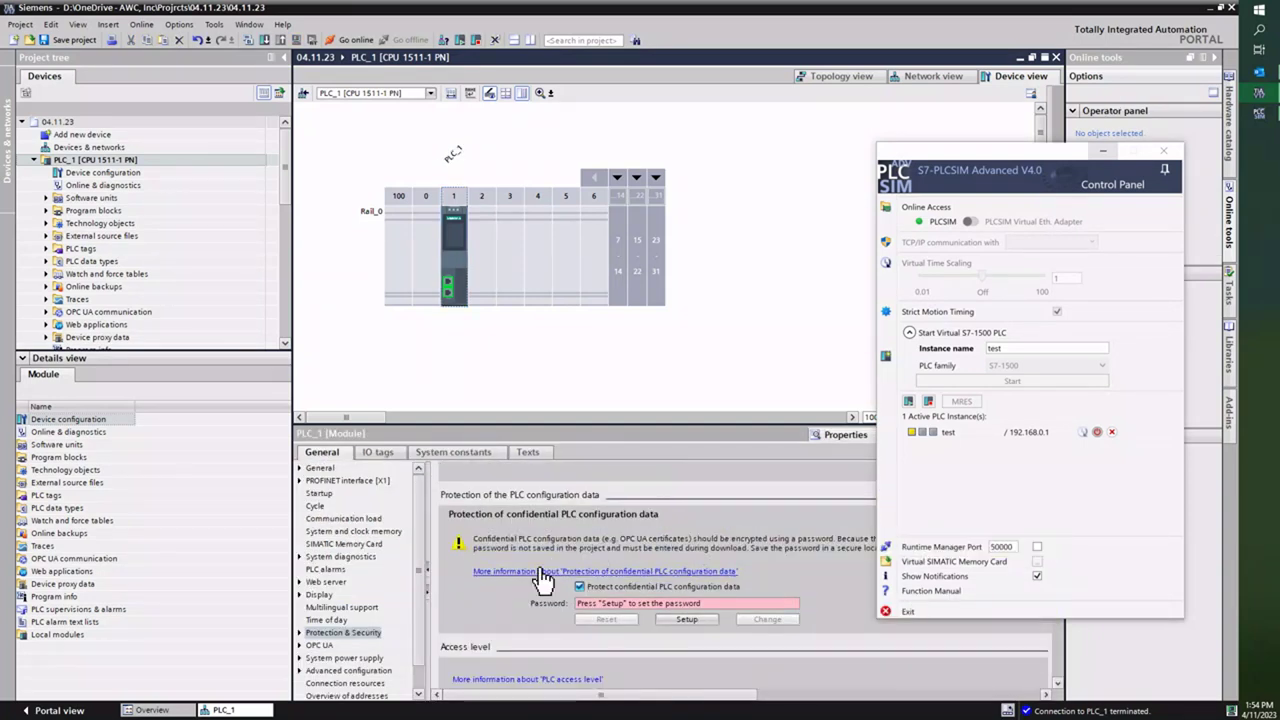
left_click(579, 586)
scroll(593, 554, "down", 1)
scroll(587, 550, "down", 4)
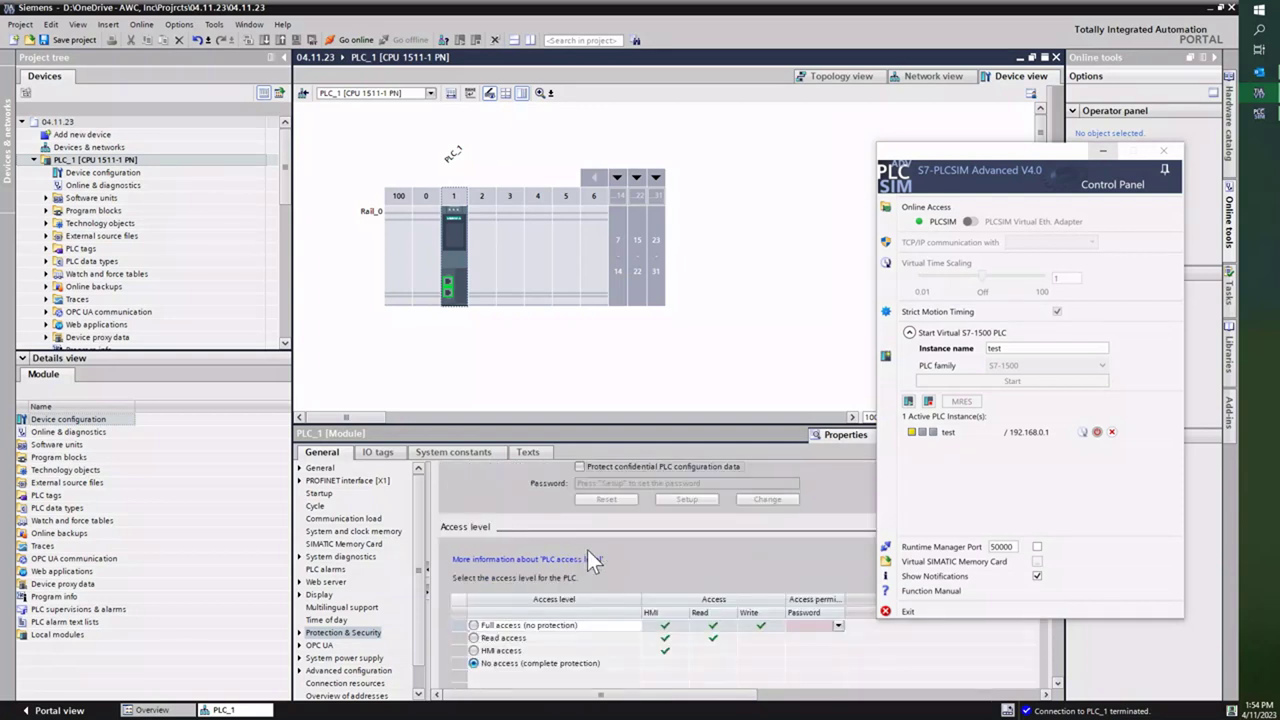
left_click(474, 610)
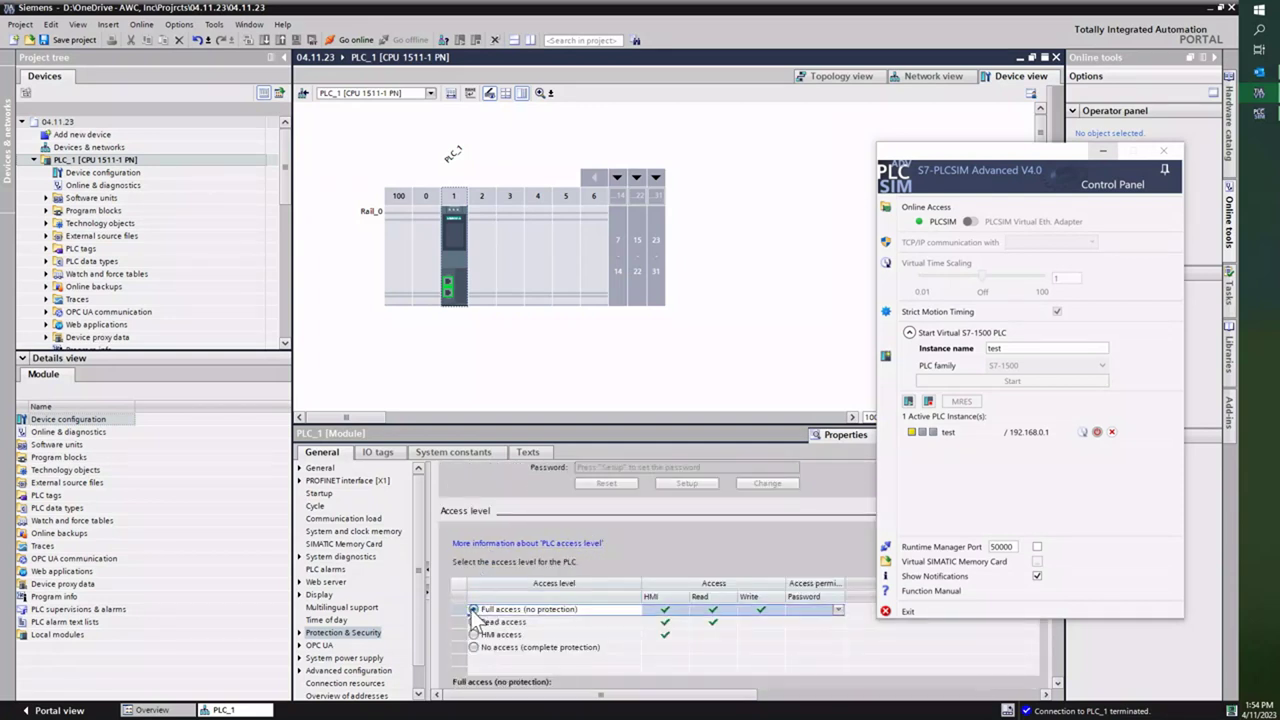
scroll(567, 563, "down", 2)
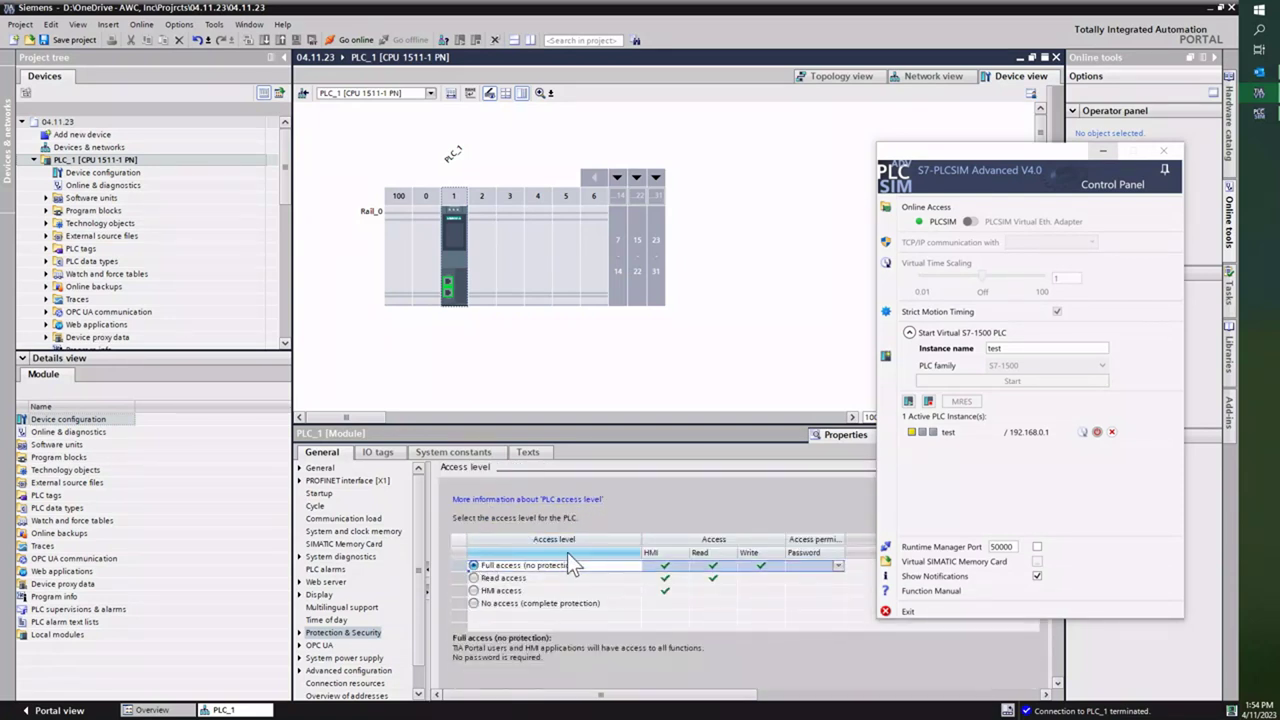
scroll(587, 511, "up", 7)
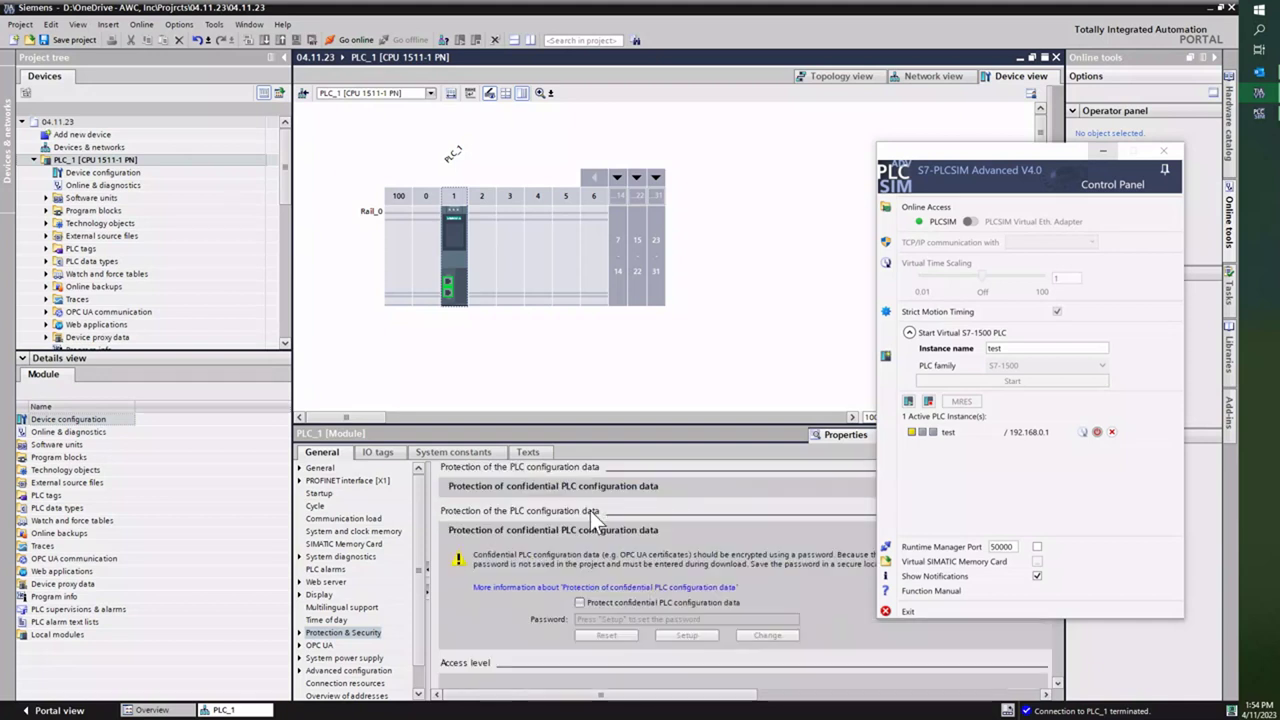
Step: Reselect PLC_1 and save project 04.11.23
left_click(503, 263)
left_click(459, 244)
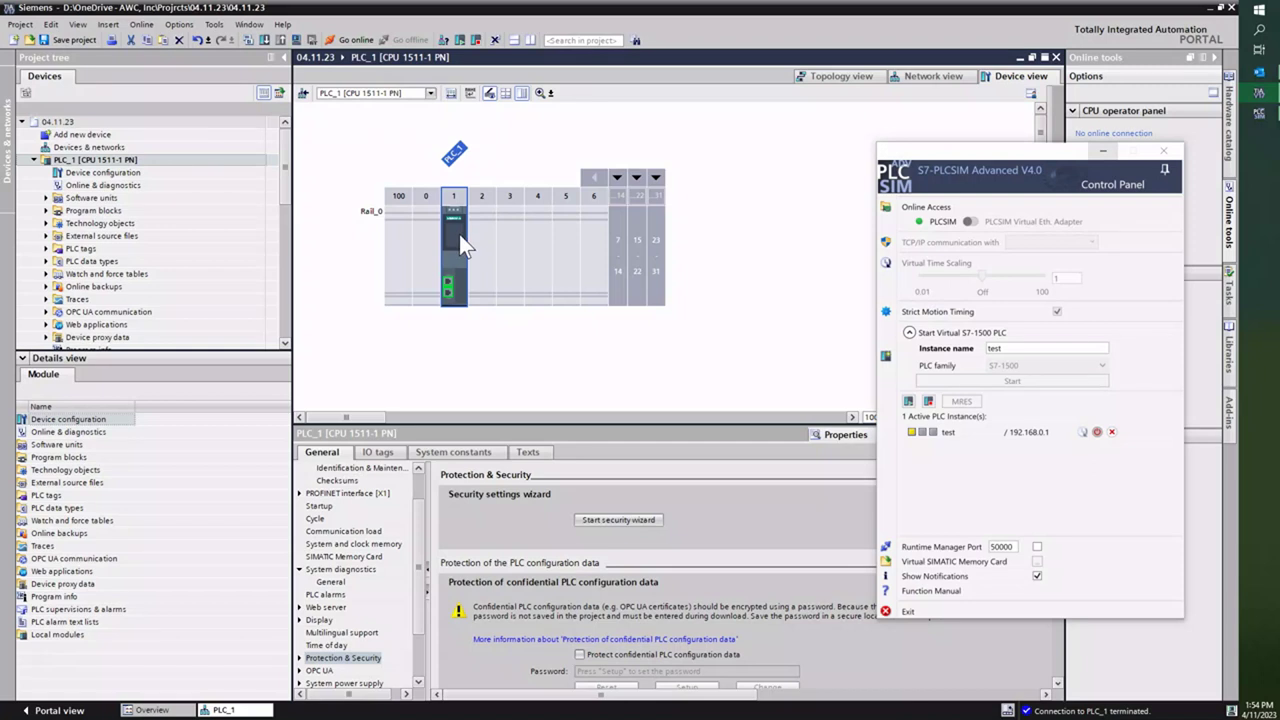
left_click(76, 40)
Step: Recompile and load PLC_1 into the simulated PLC, trusting its certificate
left_click(252, 40)
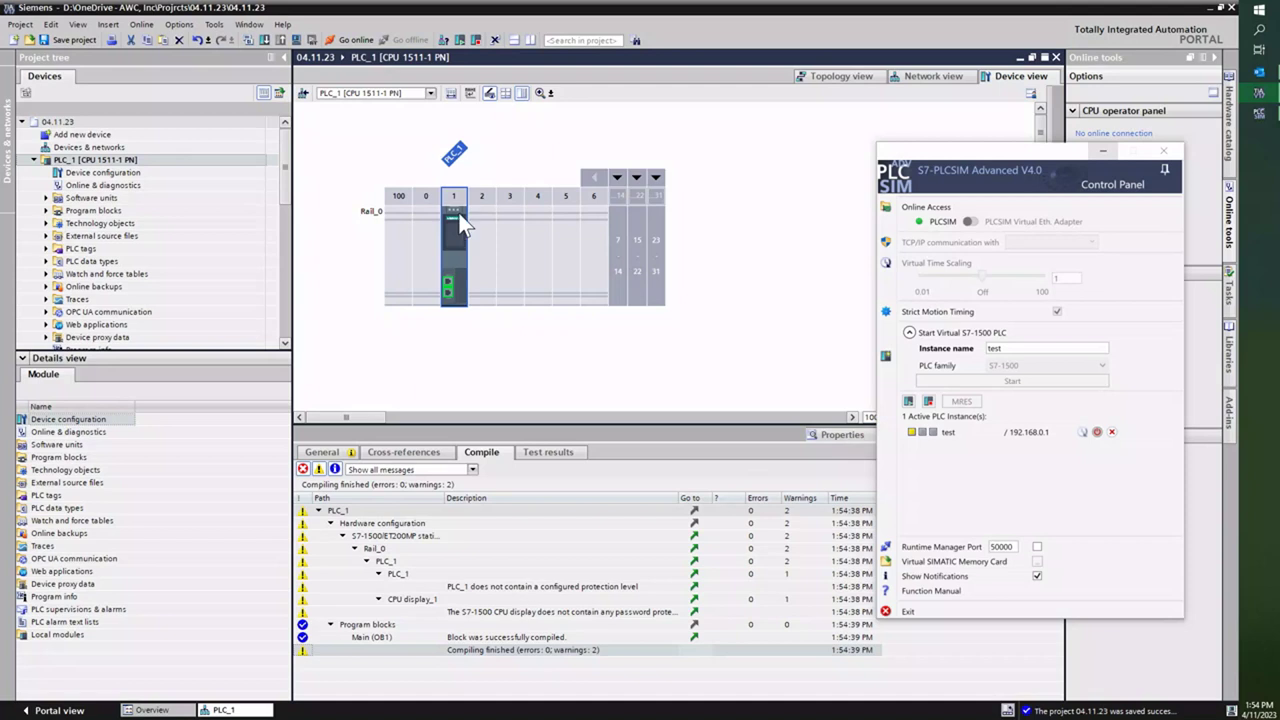
left_click(265, 39)
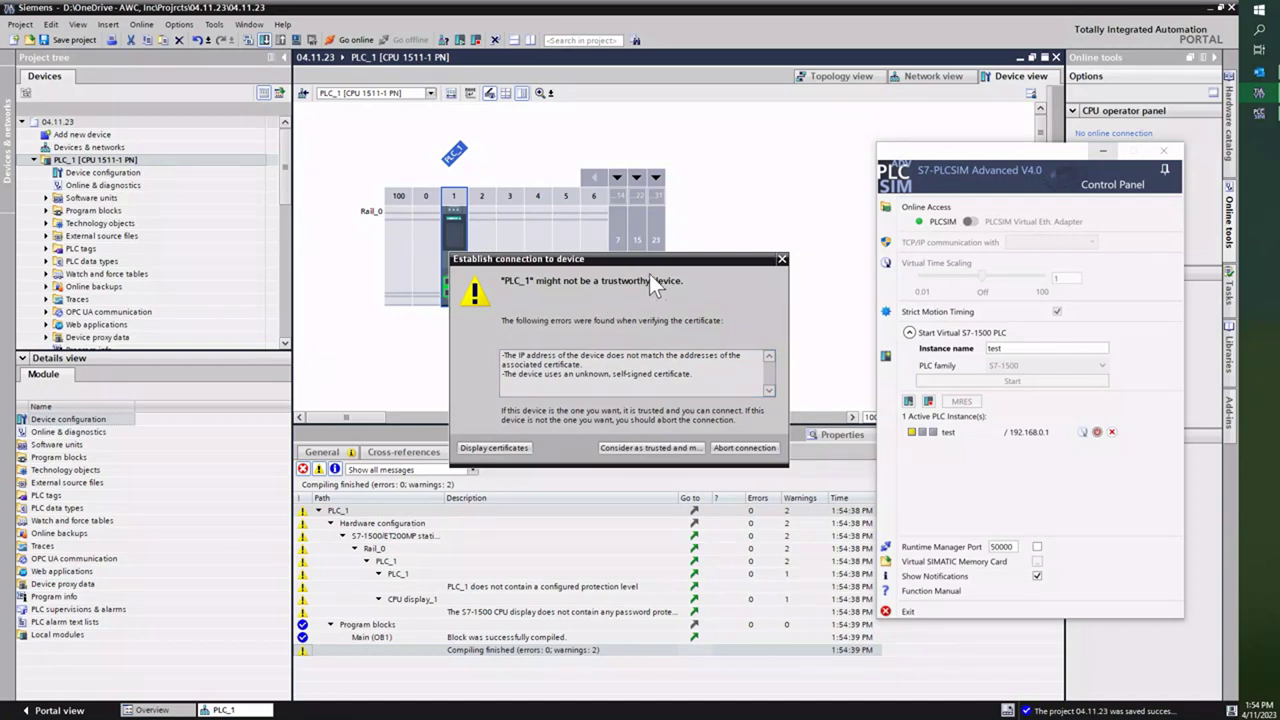
left_click(626, 447)
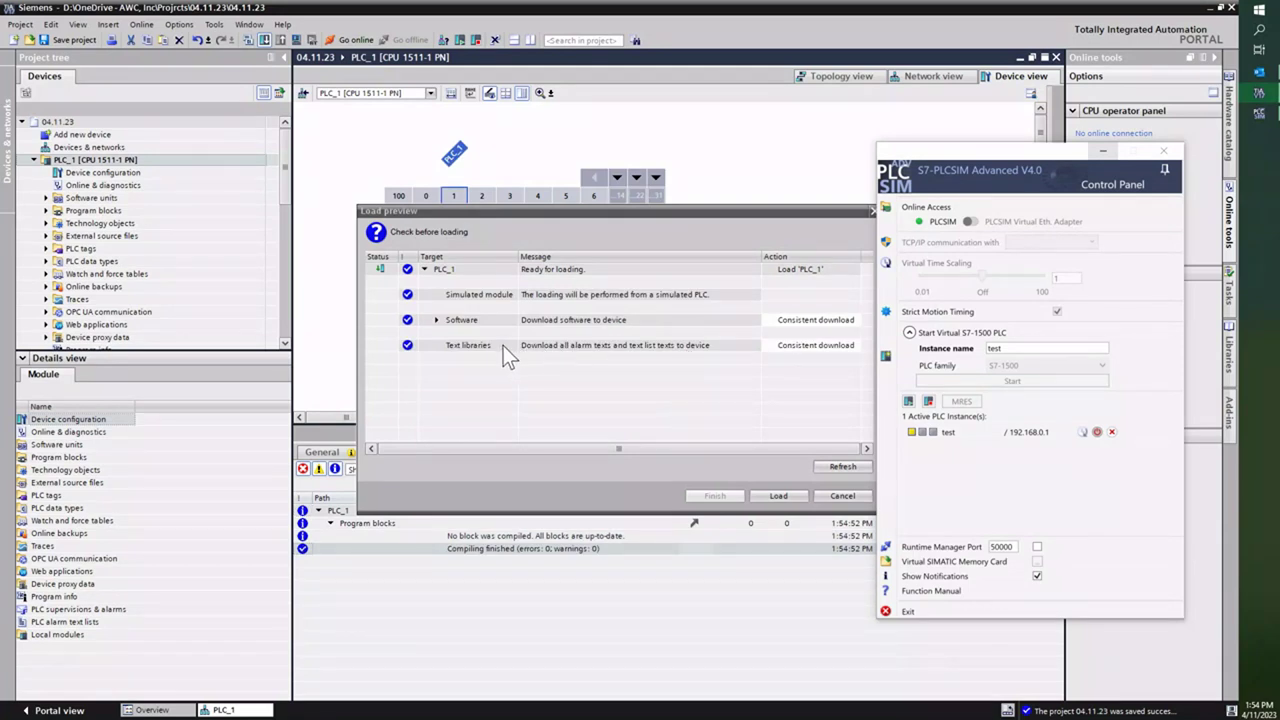
left_click(558, 214)
left_click_drag(557, 213, 440, 237)
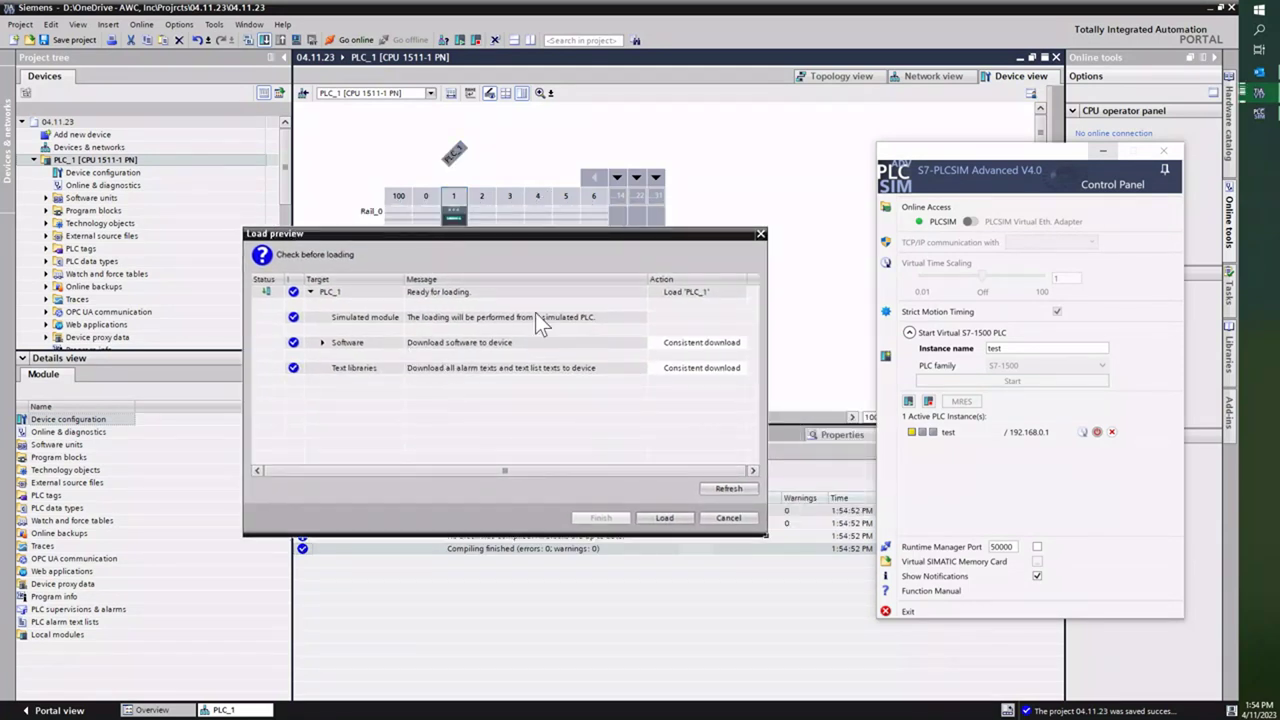
left_click(662, 519)
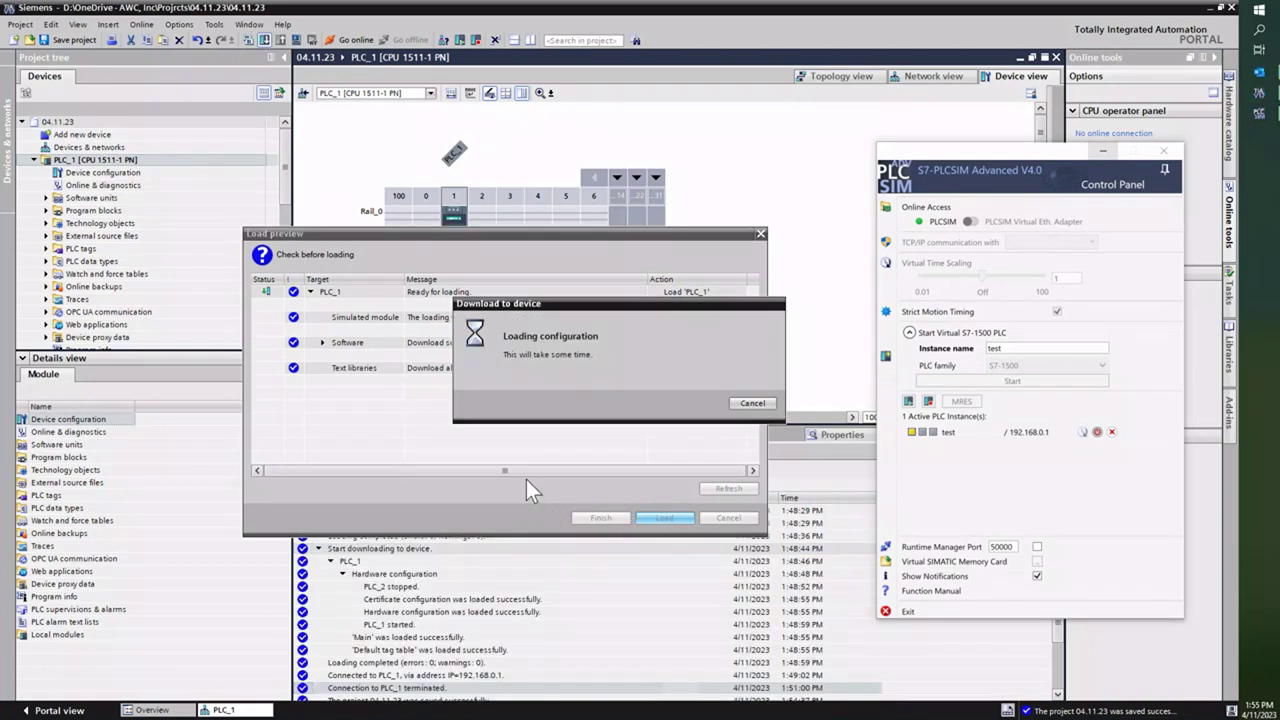
Step: Set the after-load action to Start module and finish the download
left_click(705, 317)
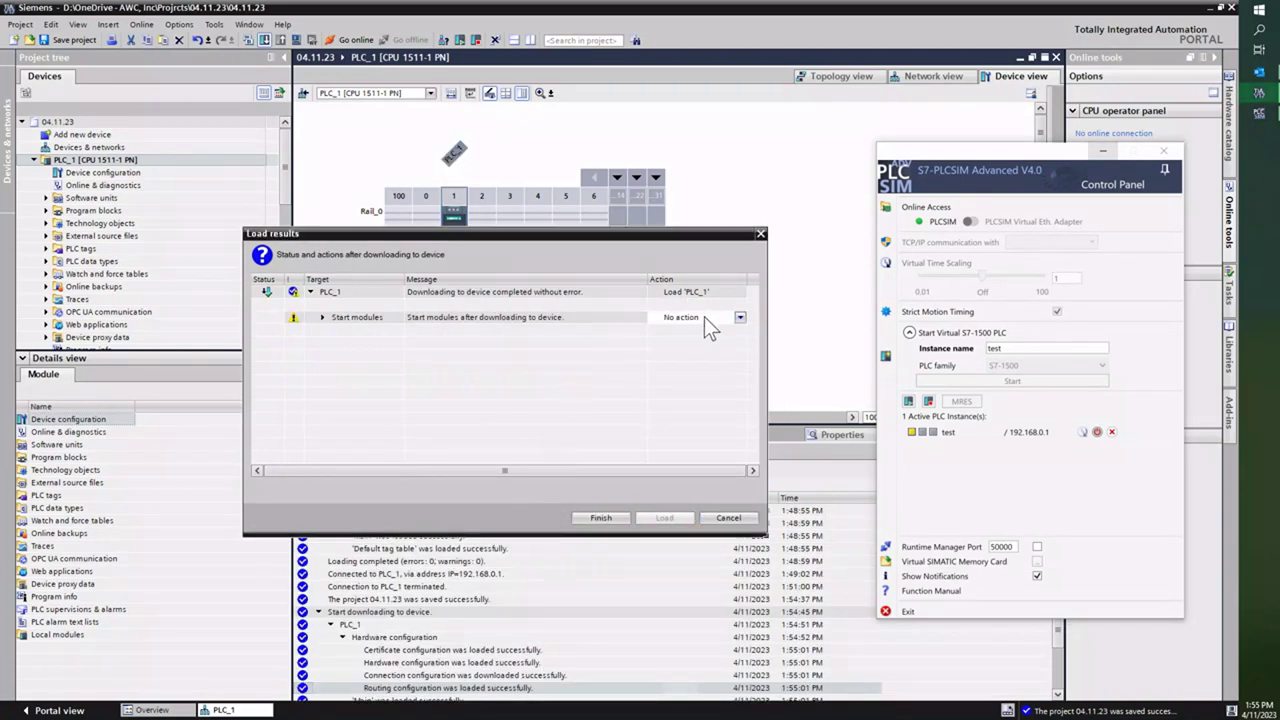
left_click(738, 317)
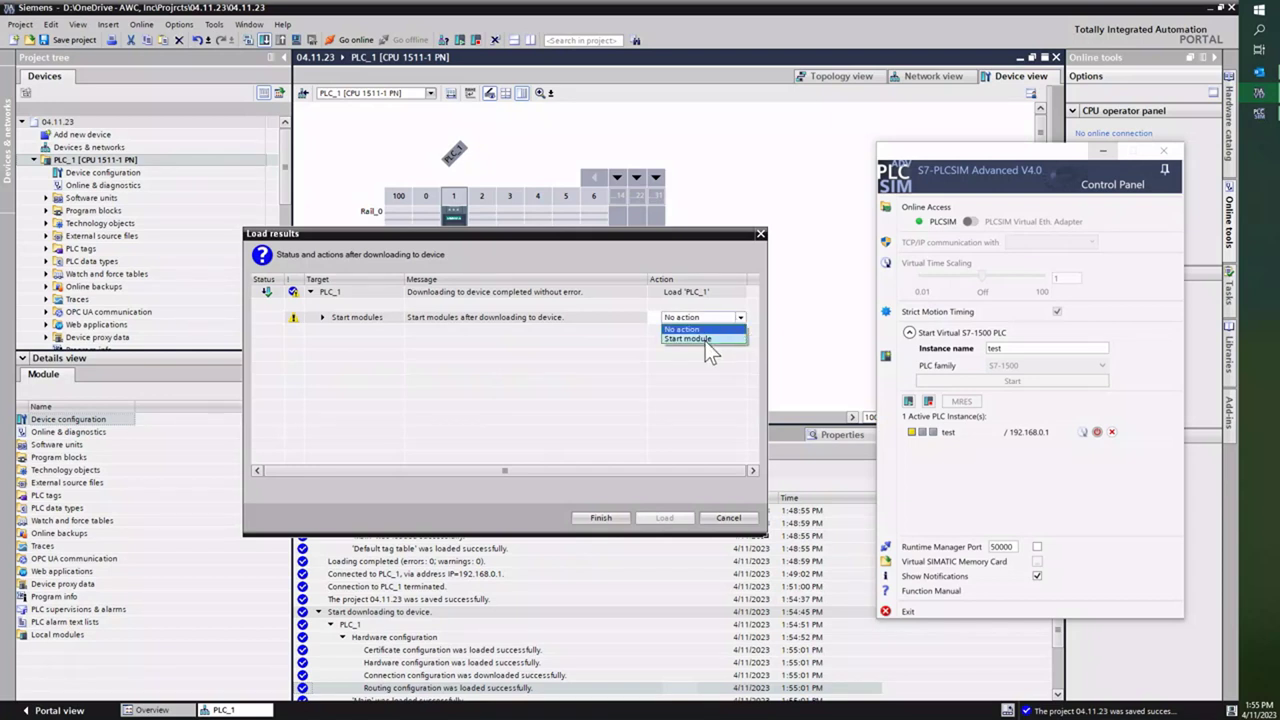
left_click(705, 339)
left_click(600, 518)
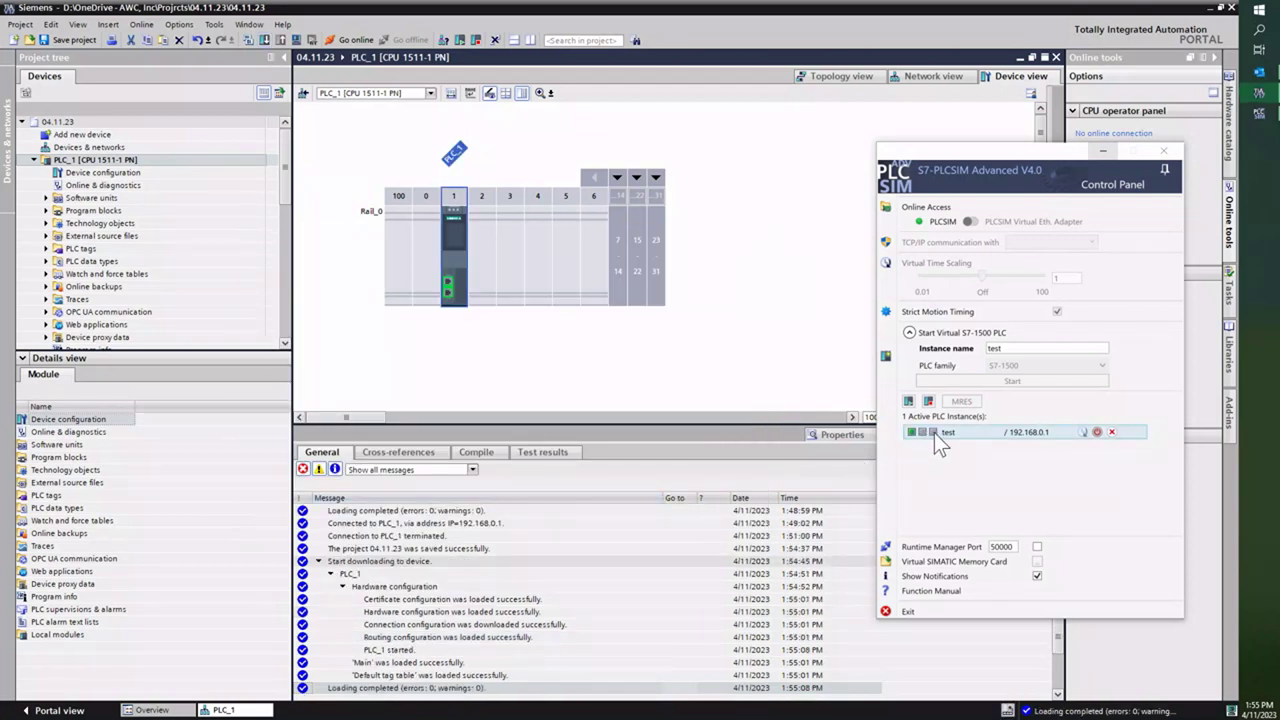
Step: Open Main [OB1] and insert a normally open contact followed by an output coil
double_click(58, 211)
left_click(98, 236)
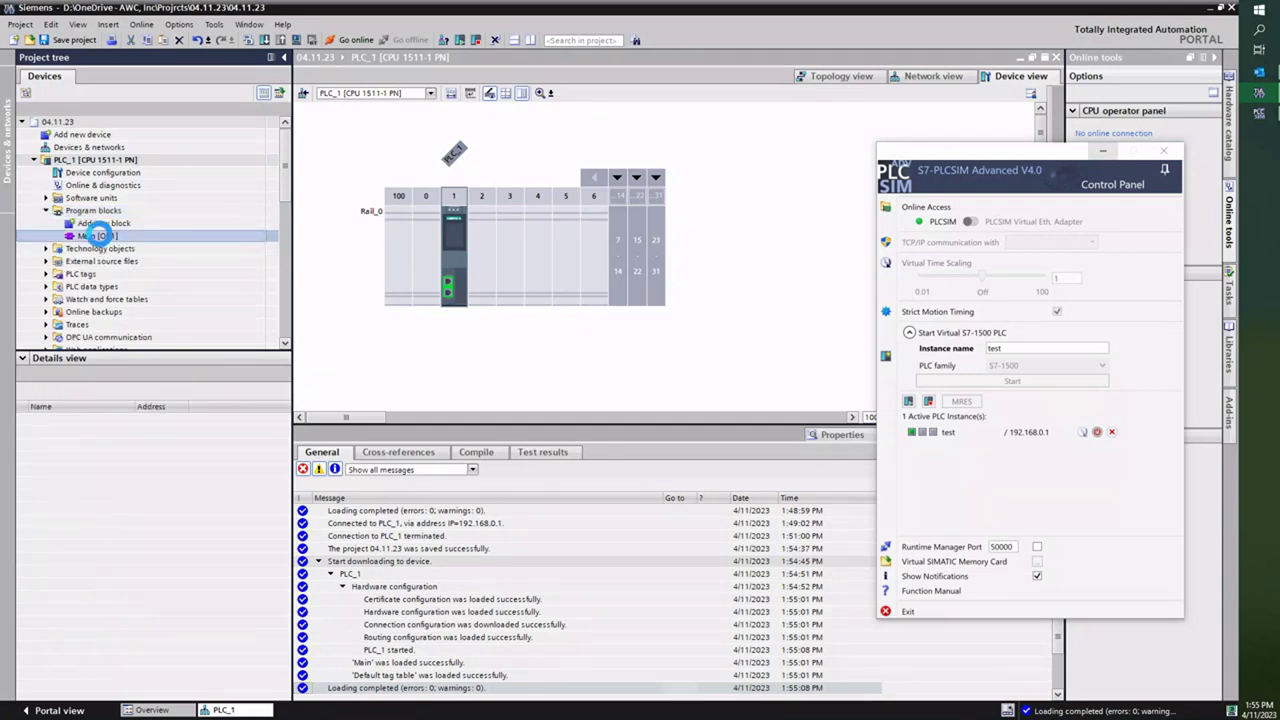
double_click(98, 235)
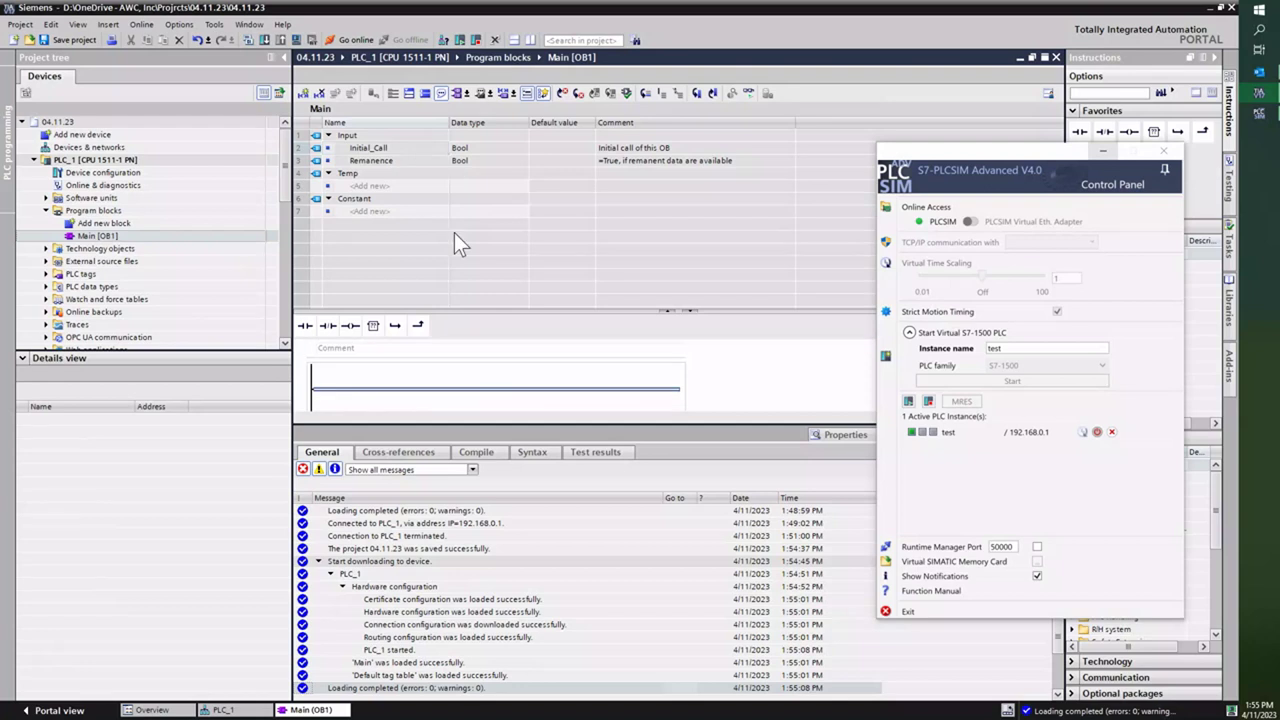
left_click(1079, 133)
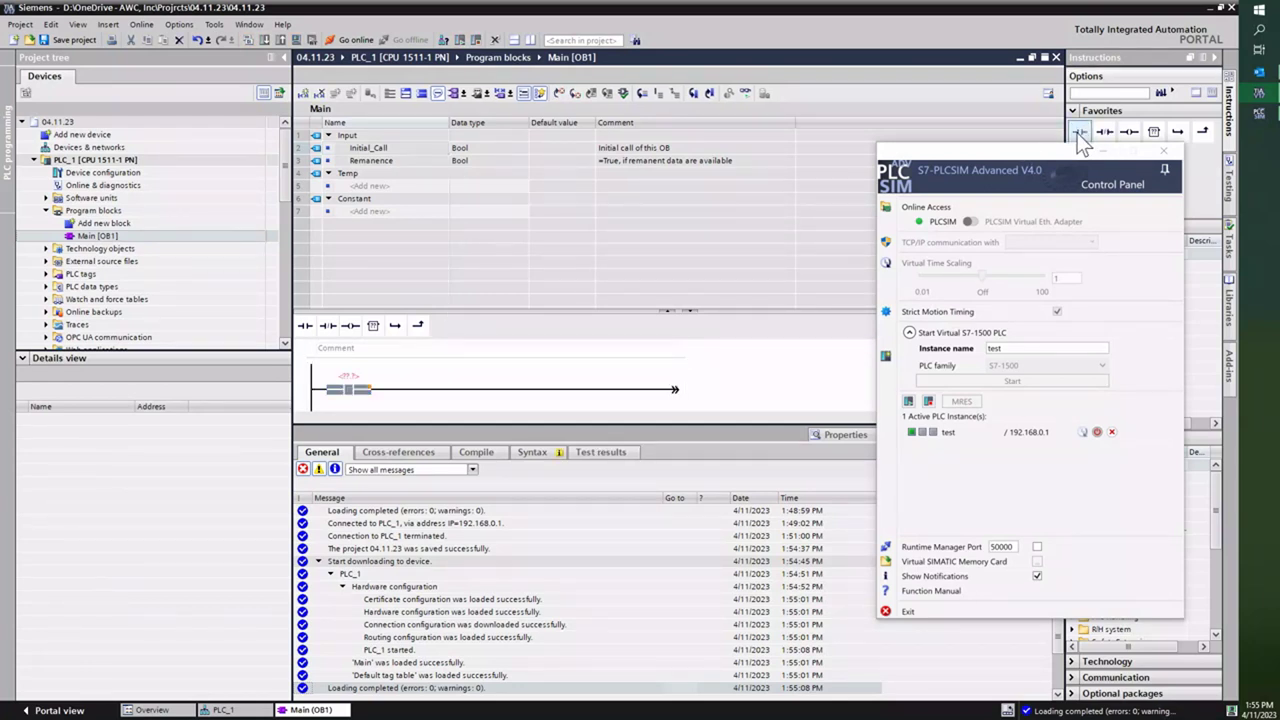
left_click(1127, 132)
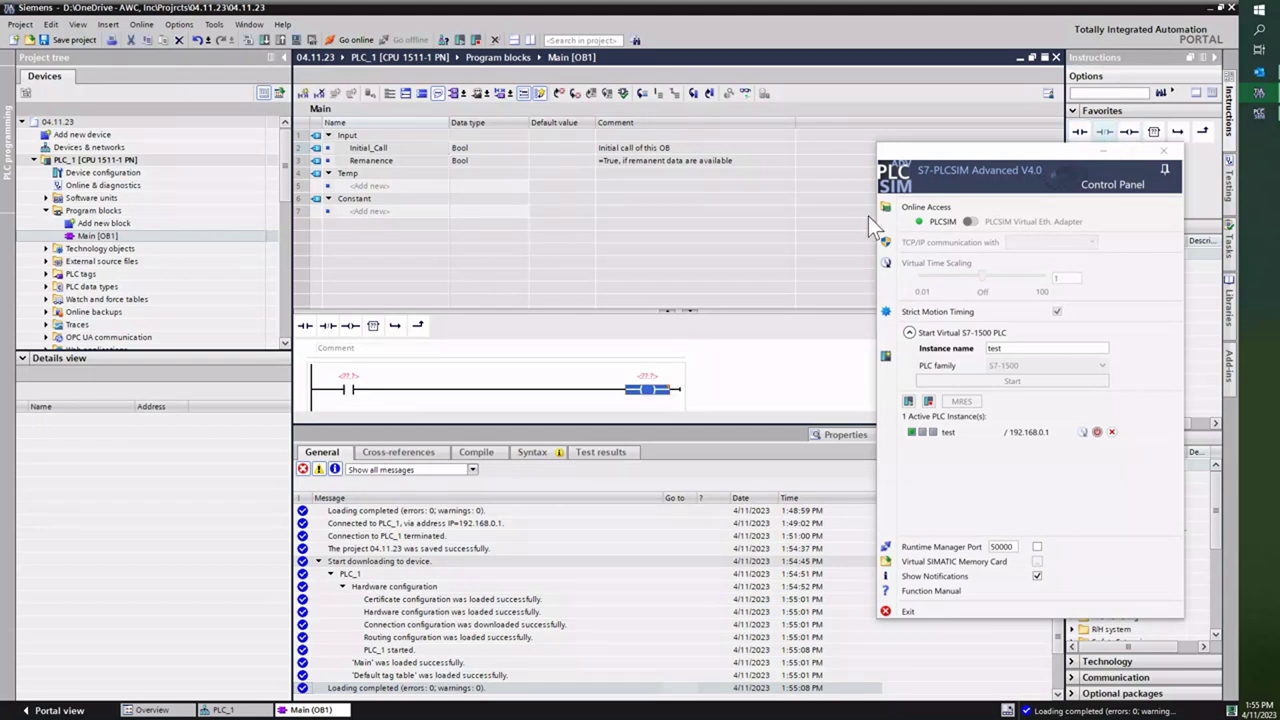
Step: Address the contact as %M0.0 and the coil as %M0.1
left_click(349, 376)
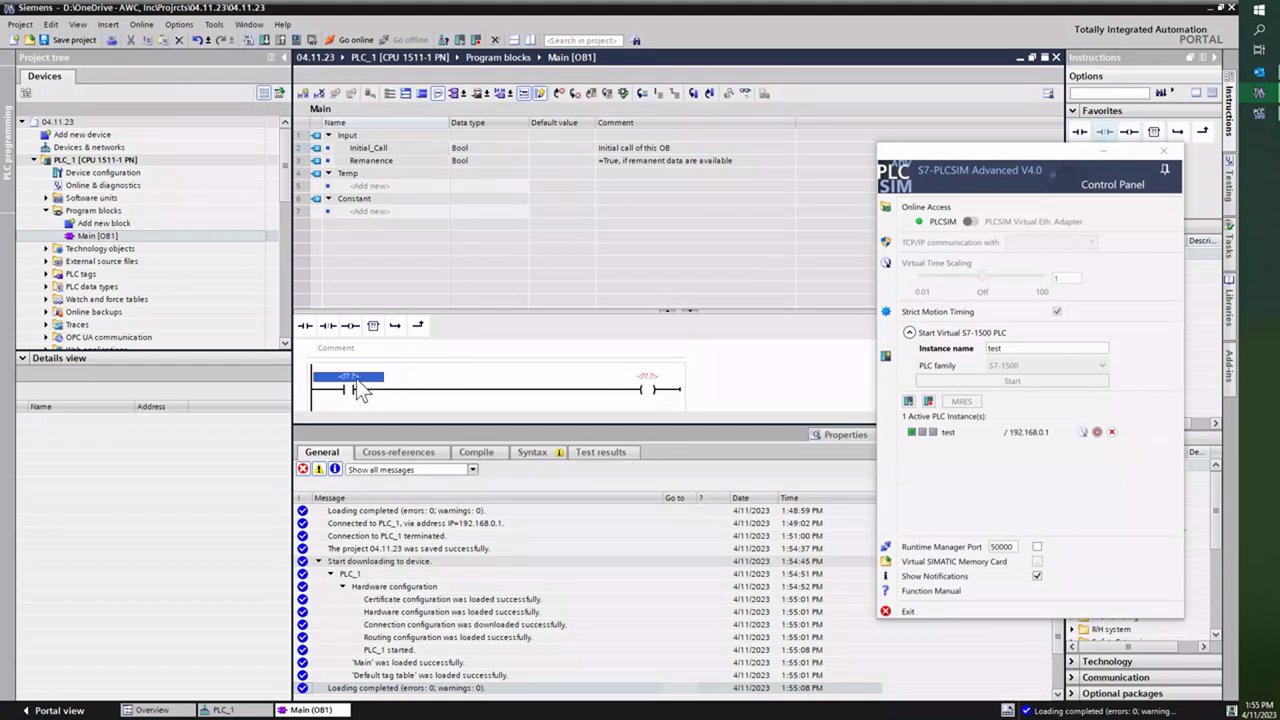
type("m0.0")
key("Return")
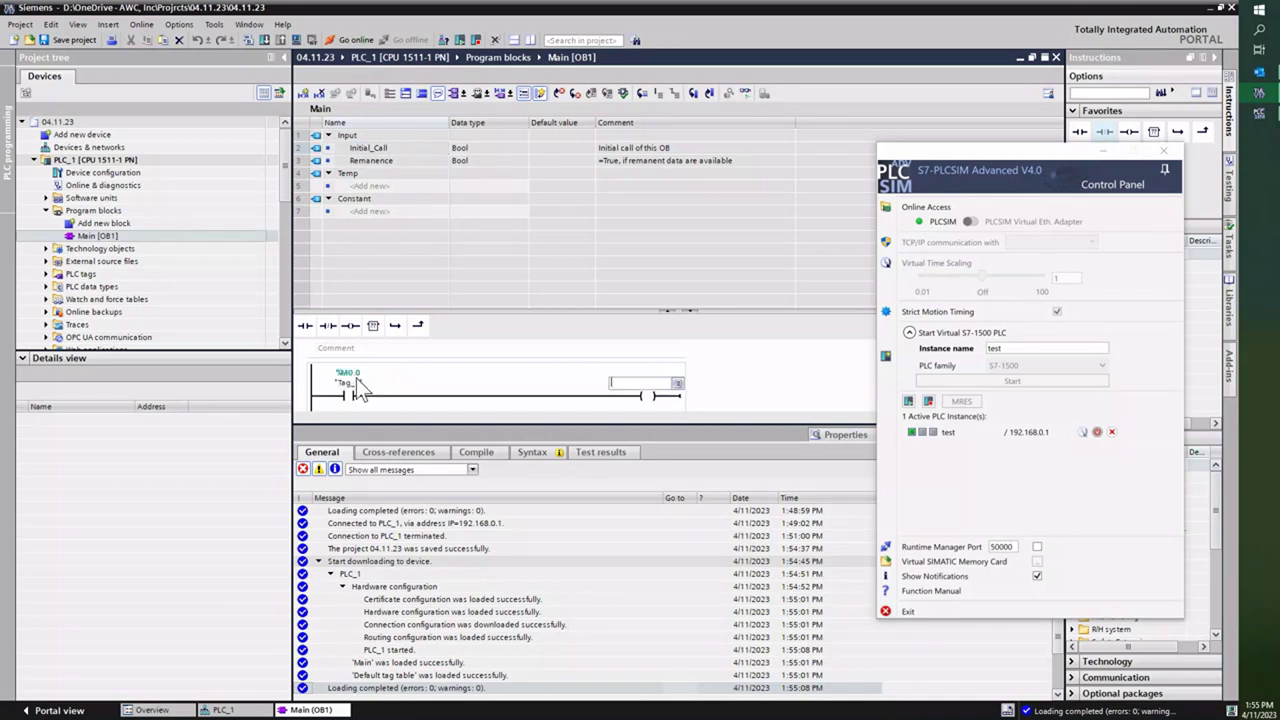
type("m0.1")
key("Return")
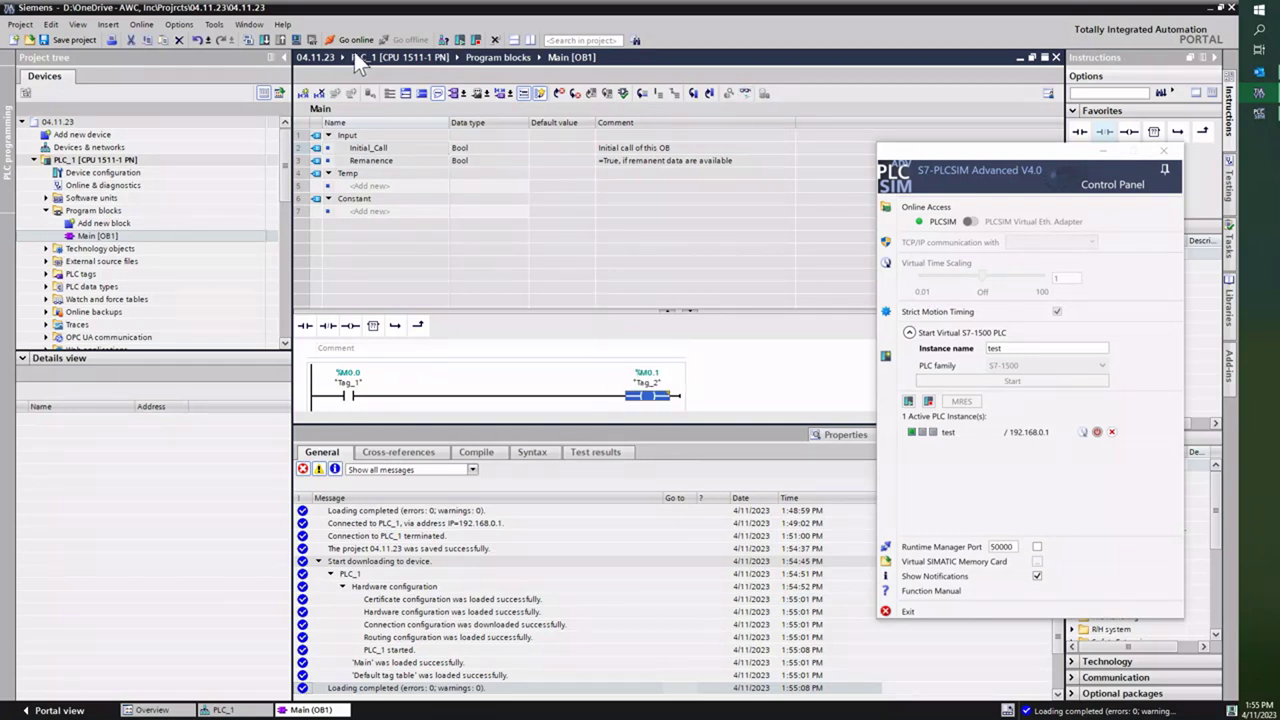
left_click(264, 40)
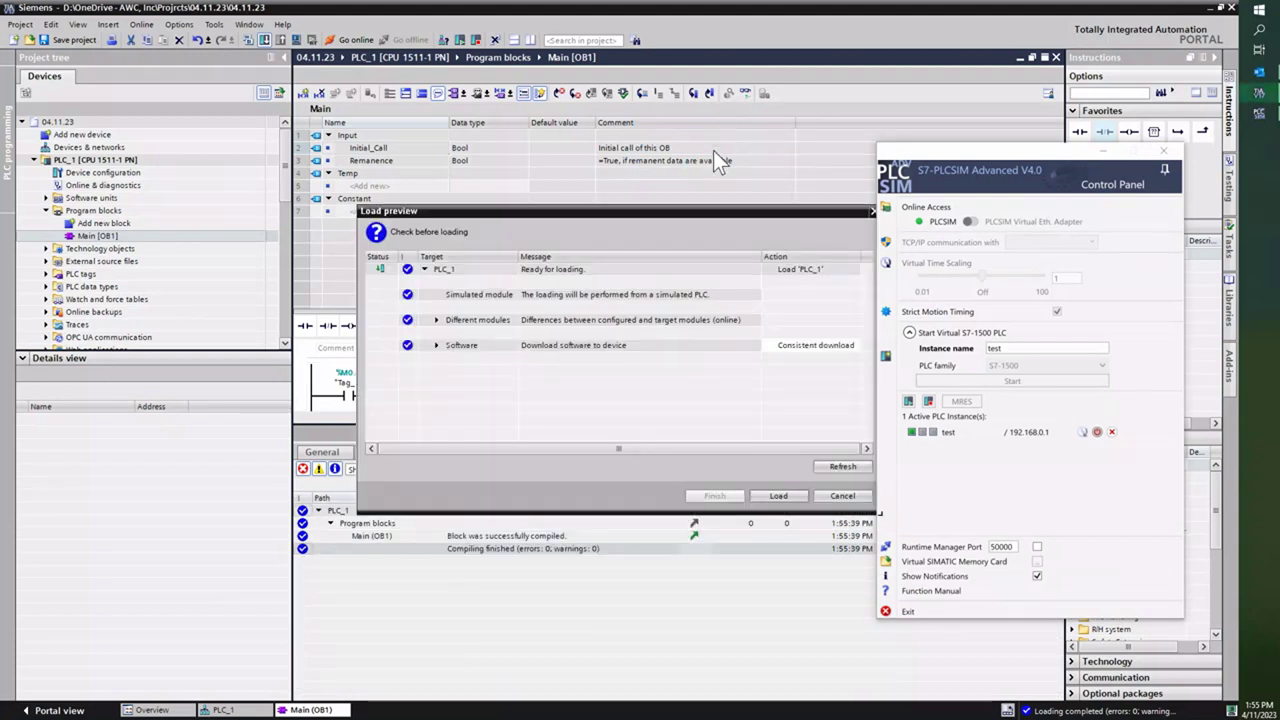
Step: Load the changed Main block into PLC_1 and go online
left_click(779, 496)
left_click(919, 433)
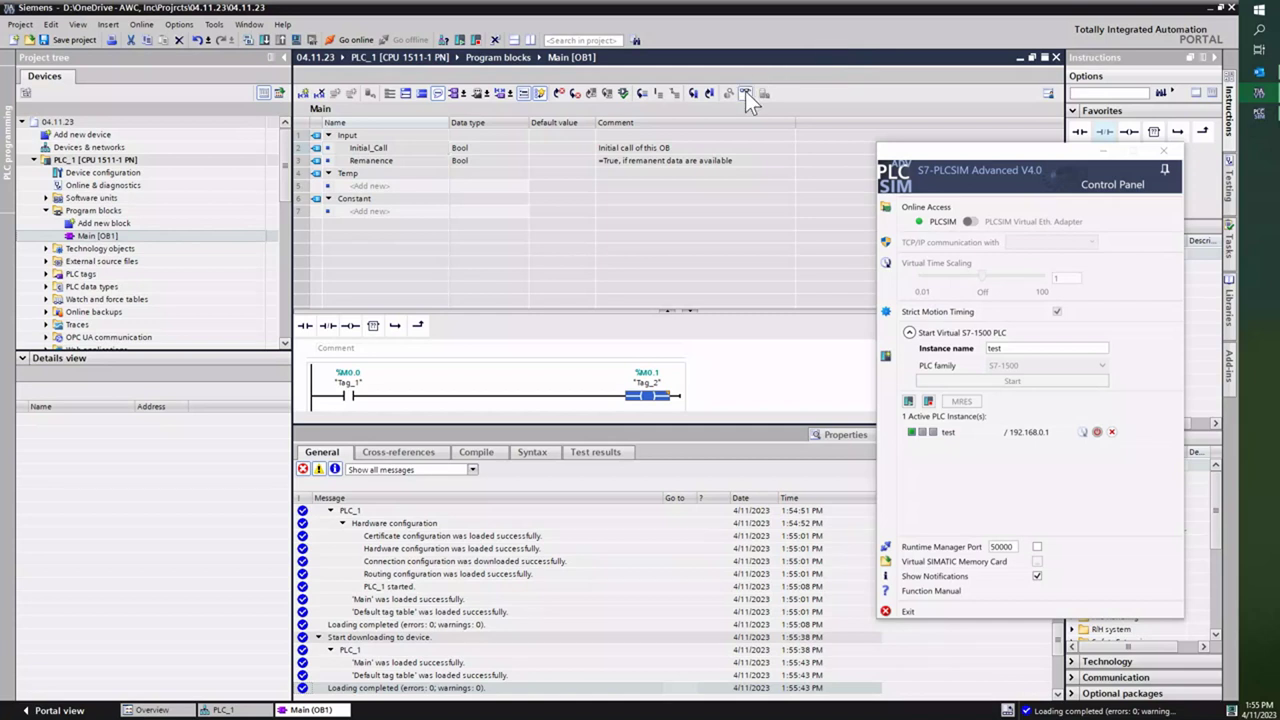
left_click(745, 92)
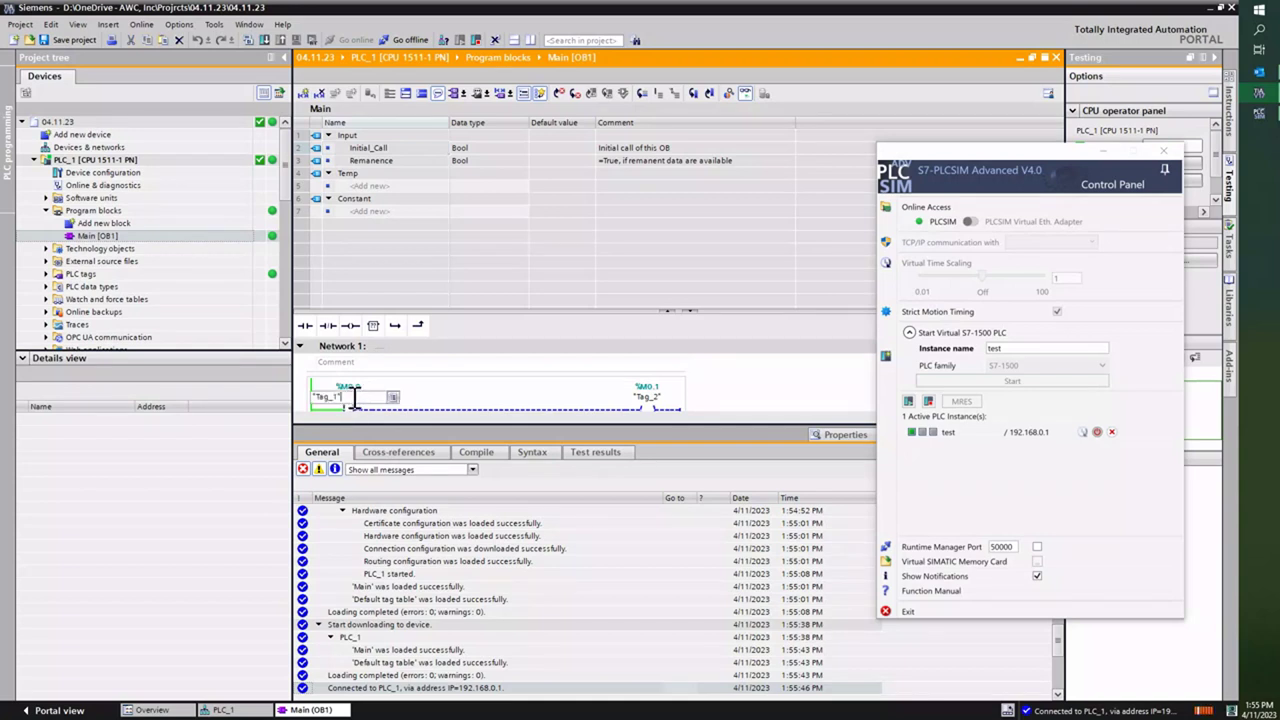
Step: Modify Tag_1 to 1 so the Tag_2 coil energizes under monitoring
left_click(350, 398)
right_click(352, 398)
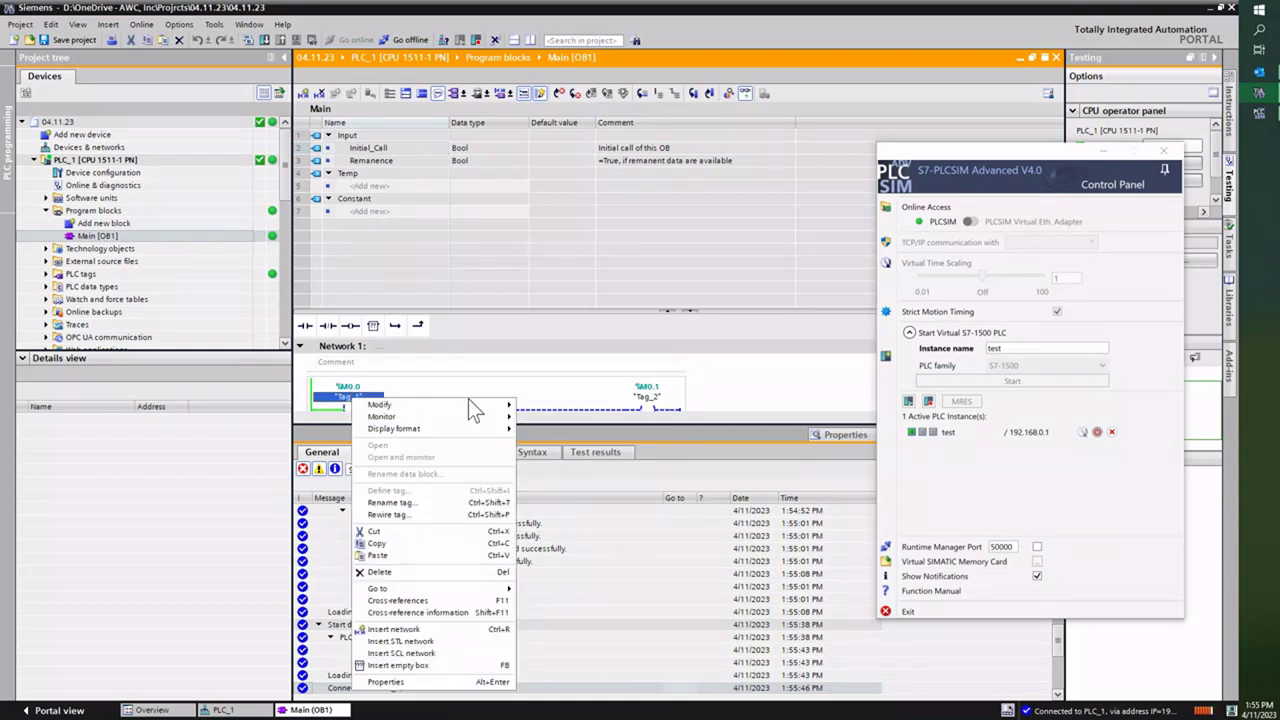
mouse_move(472, 406)
left_click(548, 418)
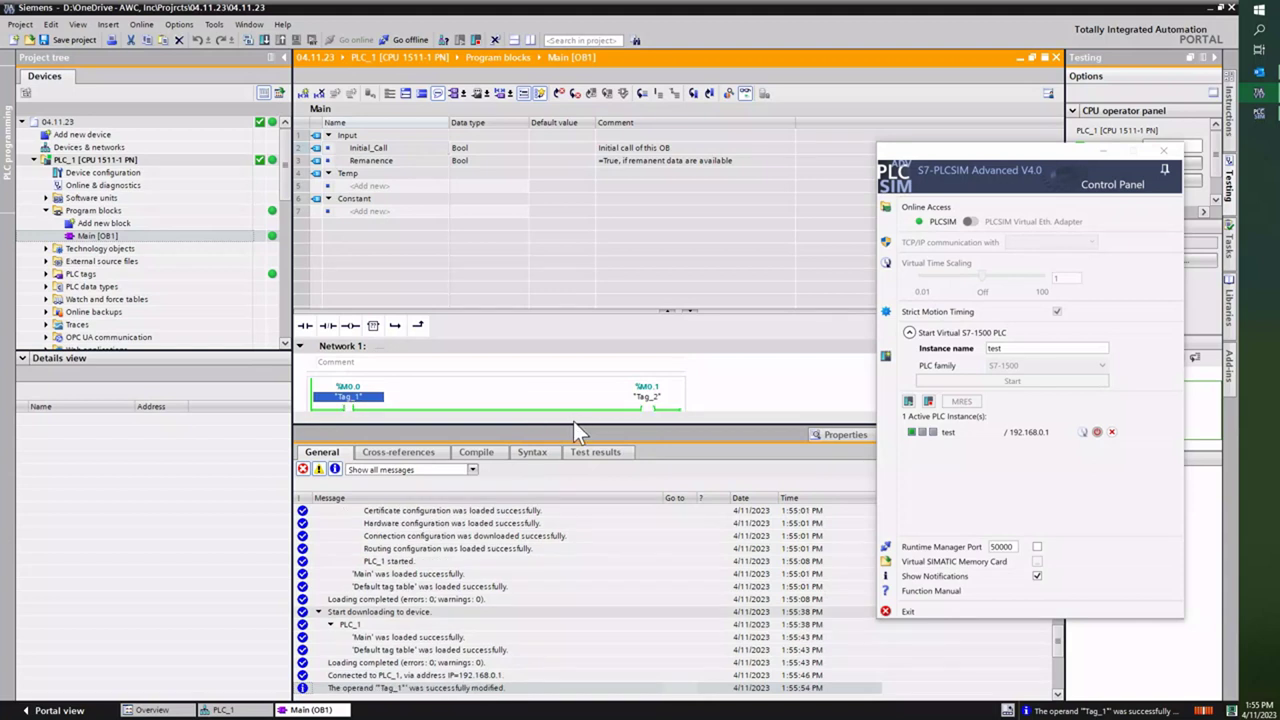
left_click_drag(573, 424, 572, 484)
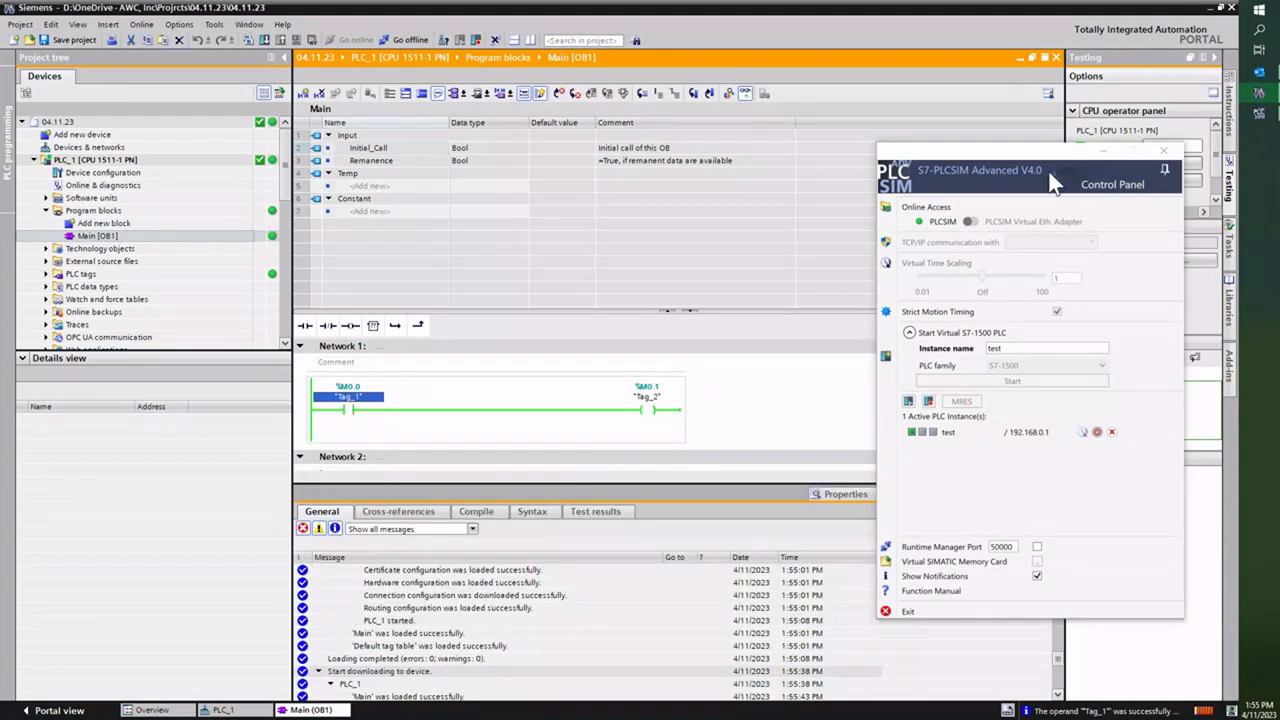
Step: Switch the test PLC to STOP, confirm, then back to RUN and confirm
left_click_drag(1031, 157, 855, 104)
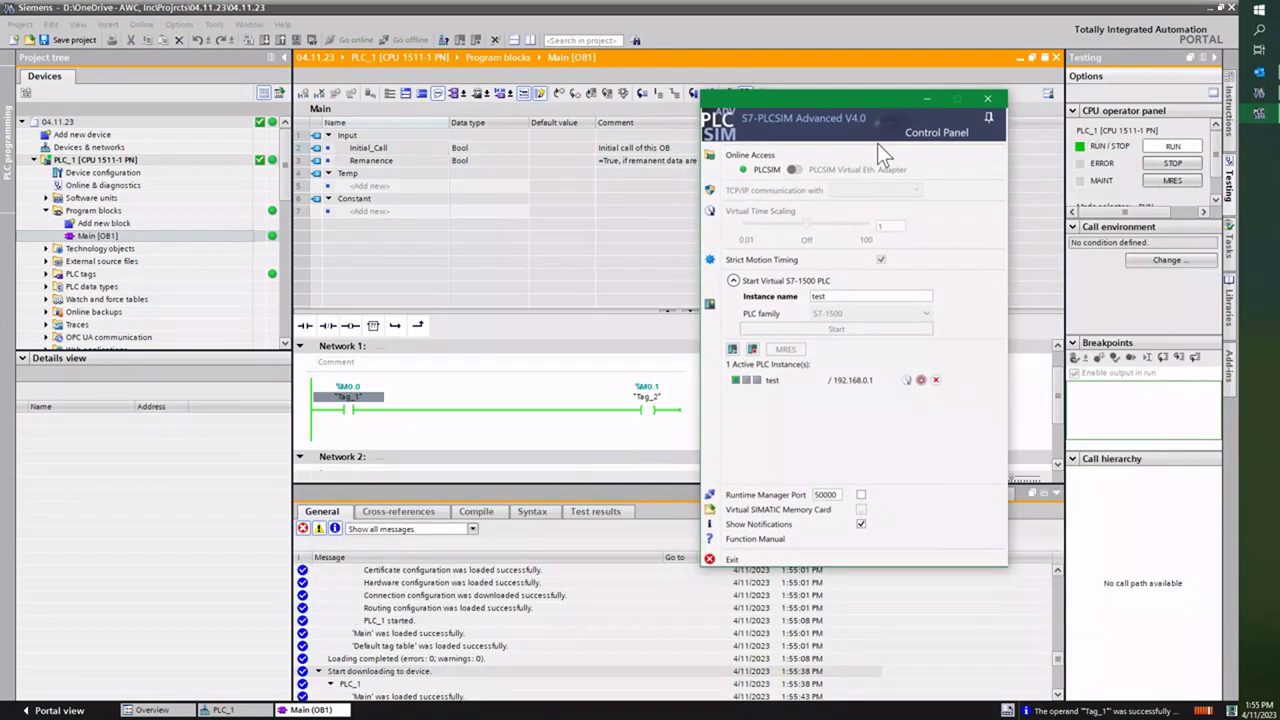
left_click(753, 378)
left_click(1173, 163)
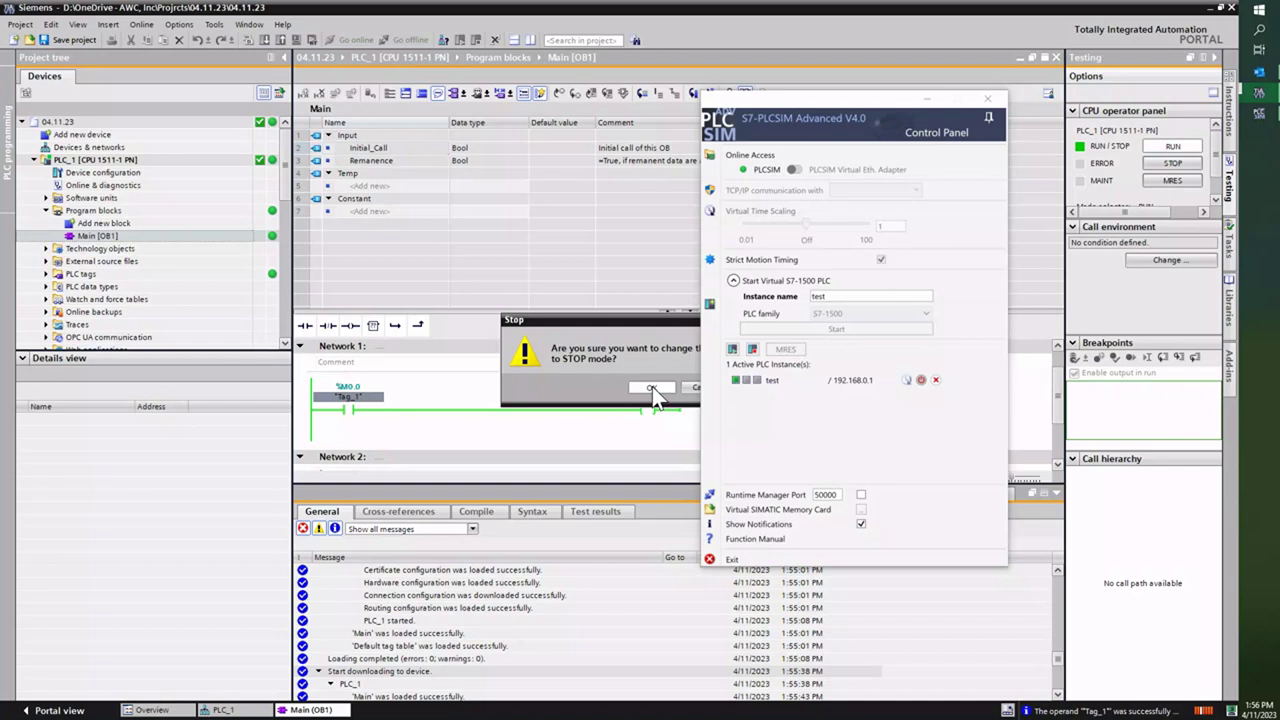
left_click(653, 389)
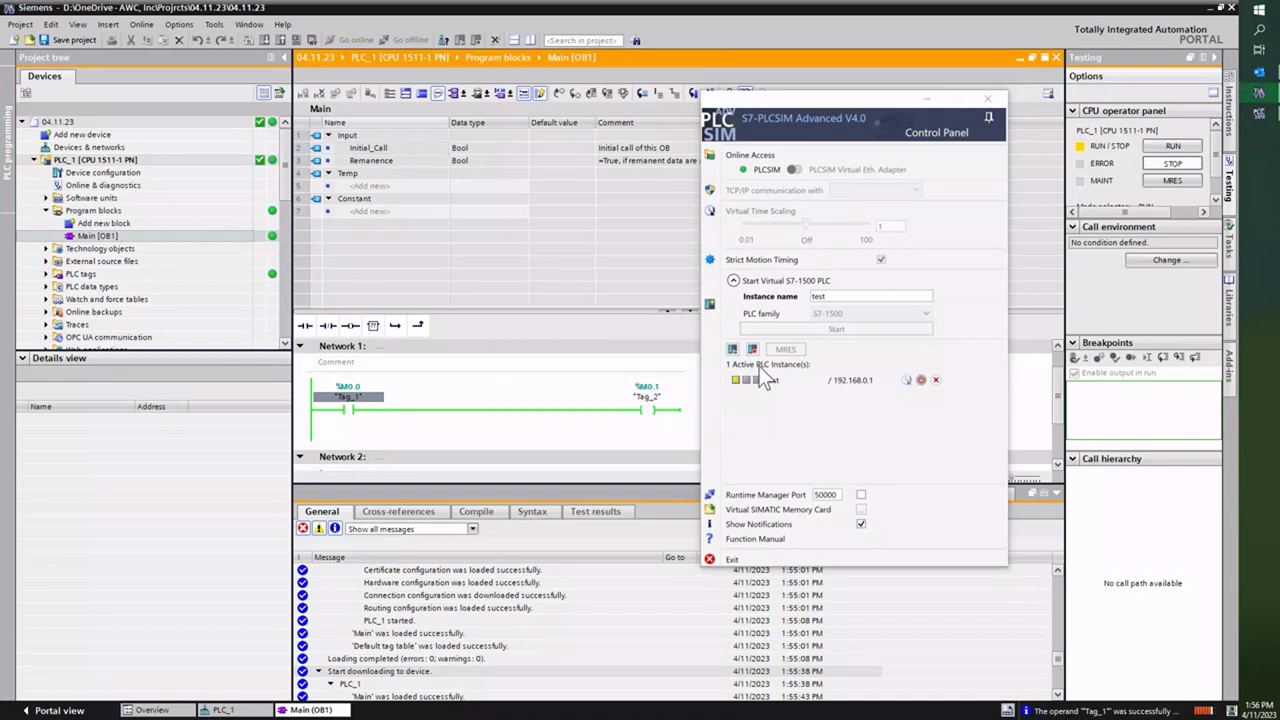
left_click(1173, 146)
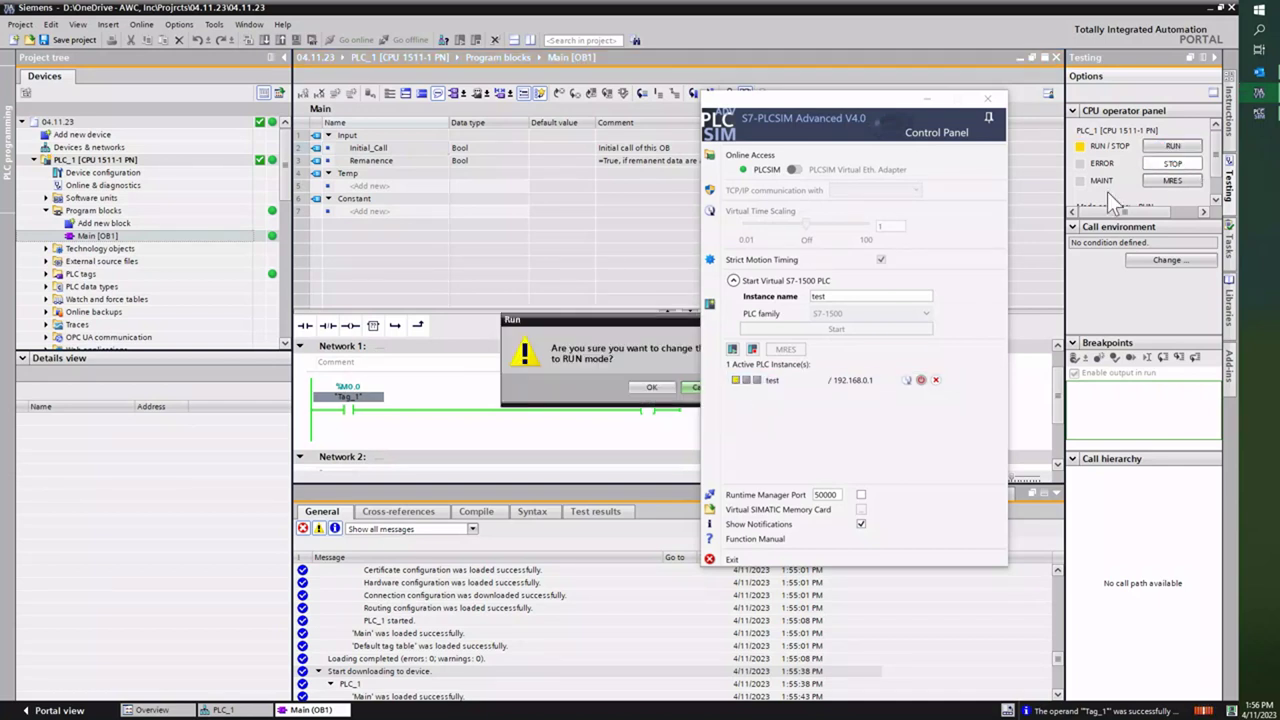
left_click(641, 389)
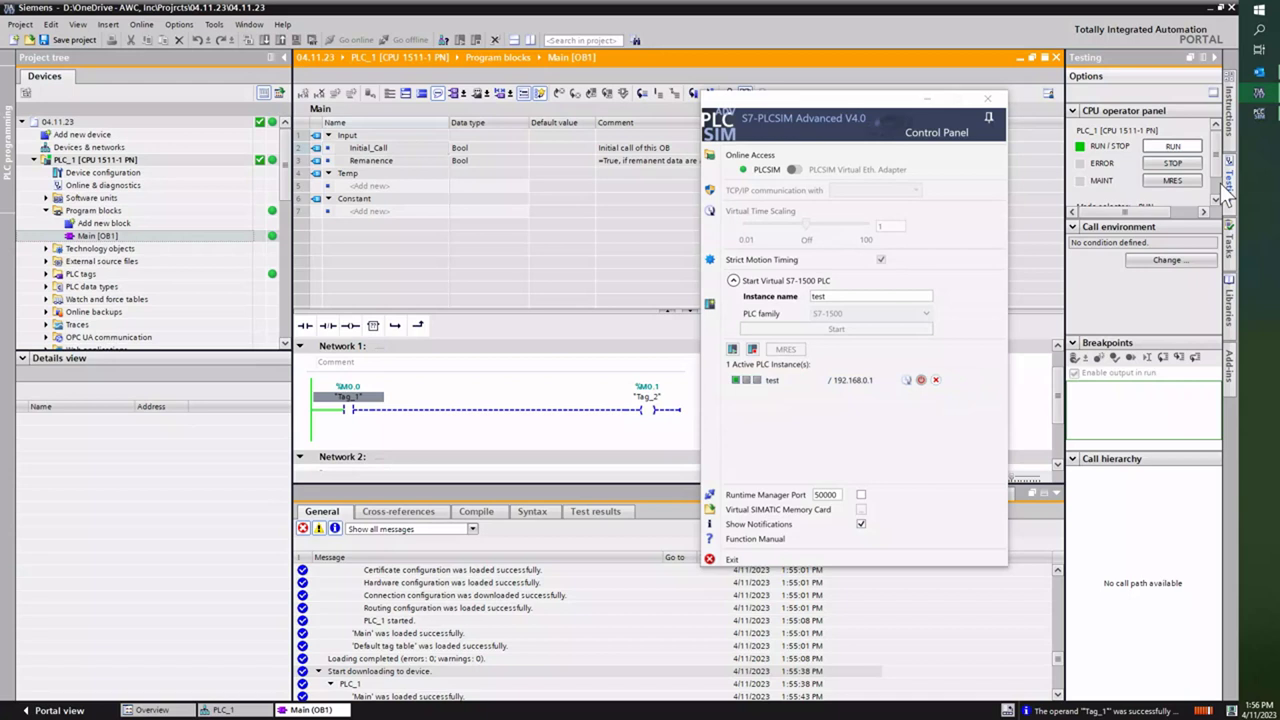
Step: Run MRES on PLC_1, confirming both the reset and the switch to STOP
left_click(1154, 183)
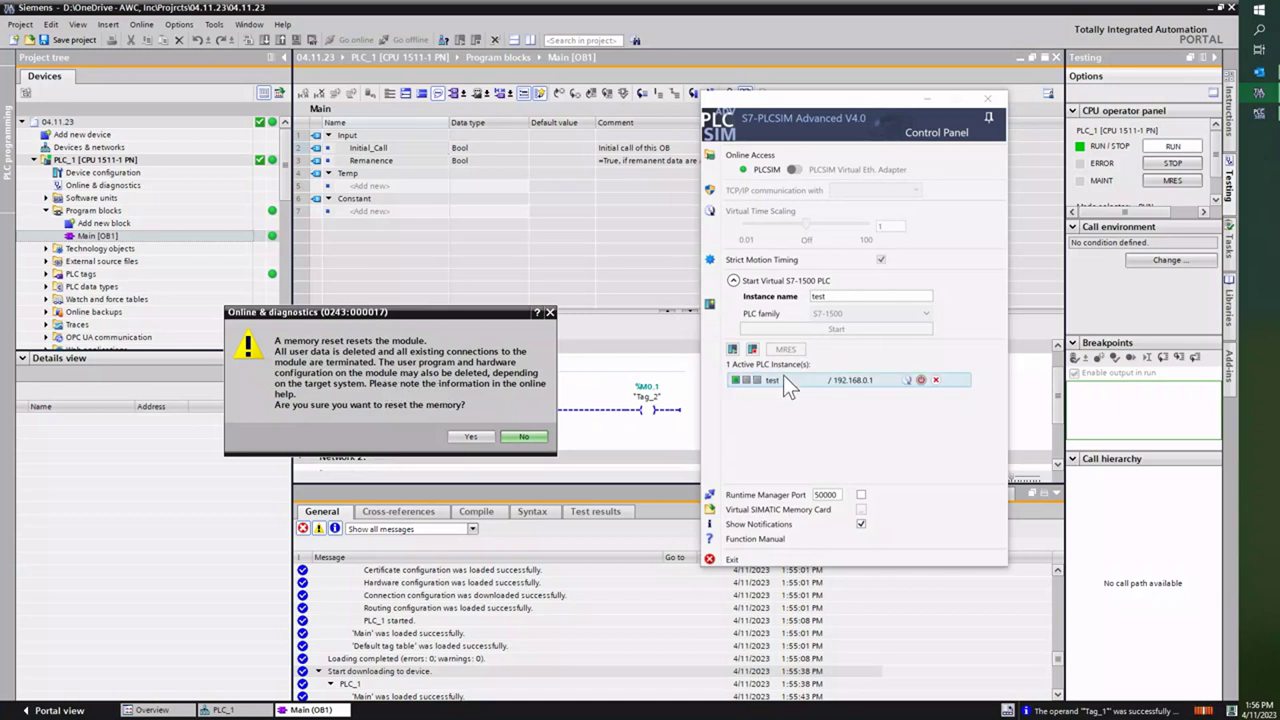
left_click(462, 436)
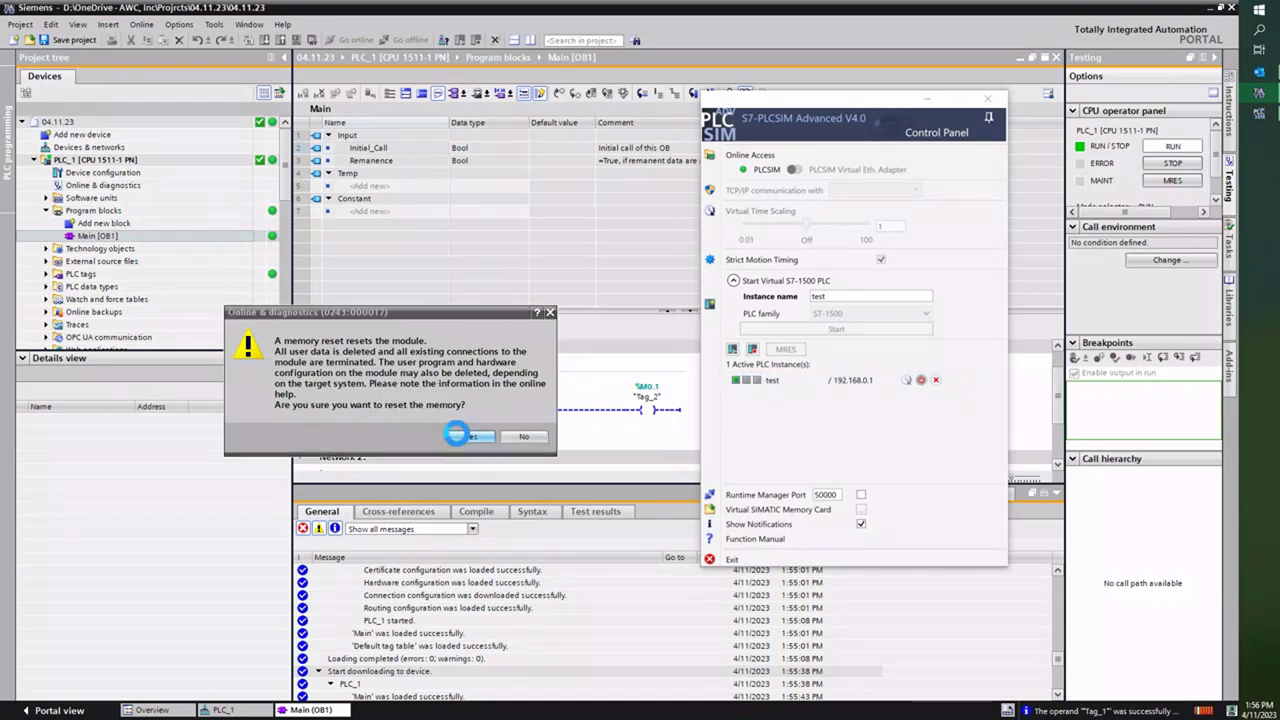
left_click_drag(607, 323, 405, 358)
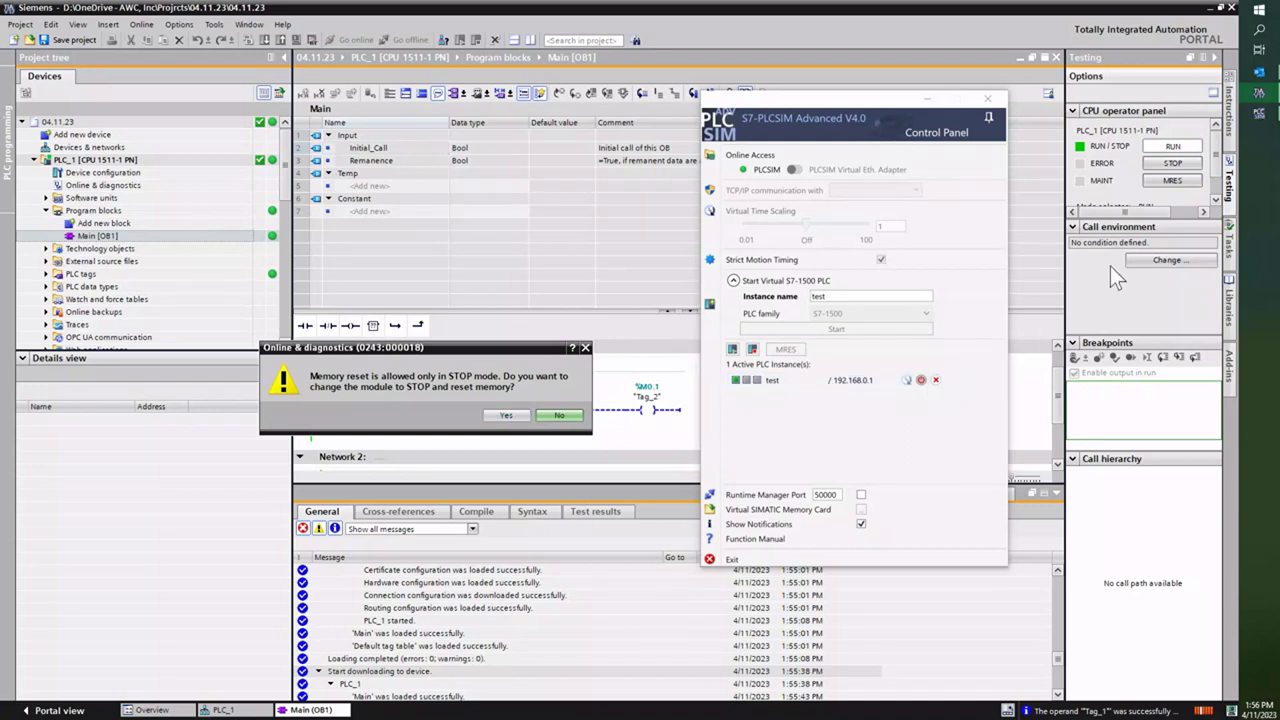
left_click(1160, 170)
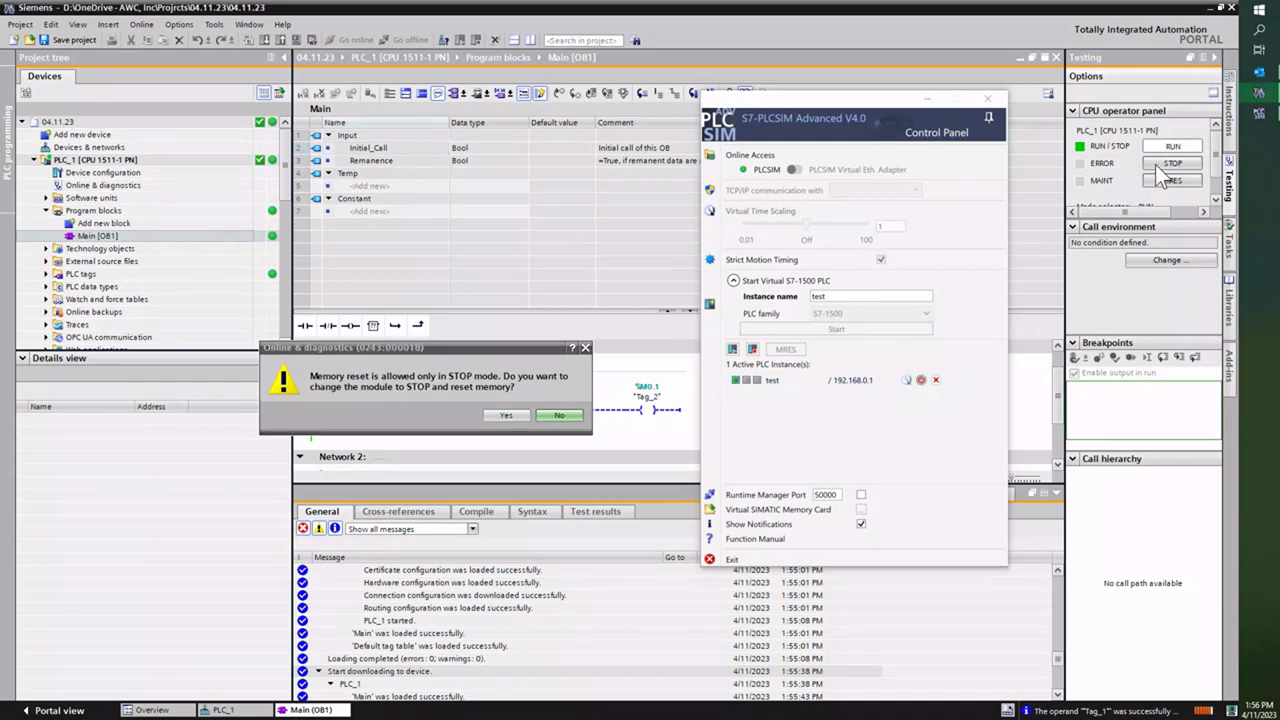
left_click(503, 416)
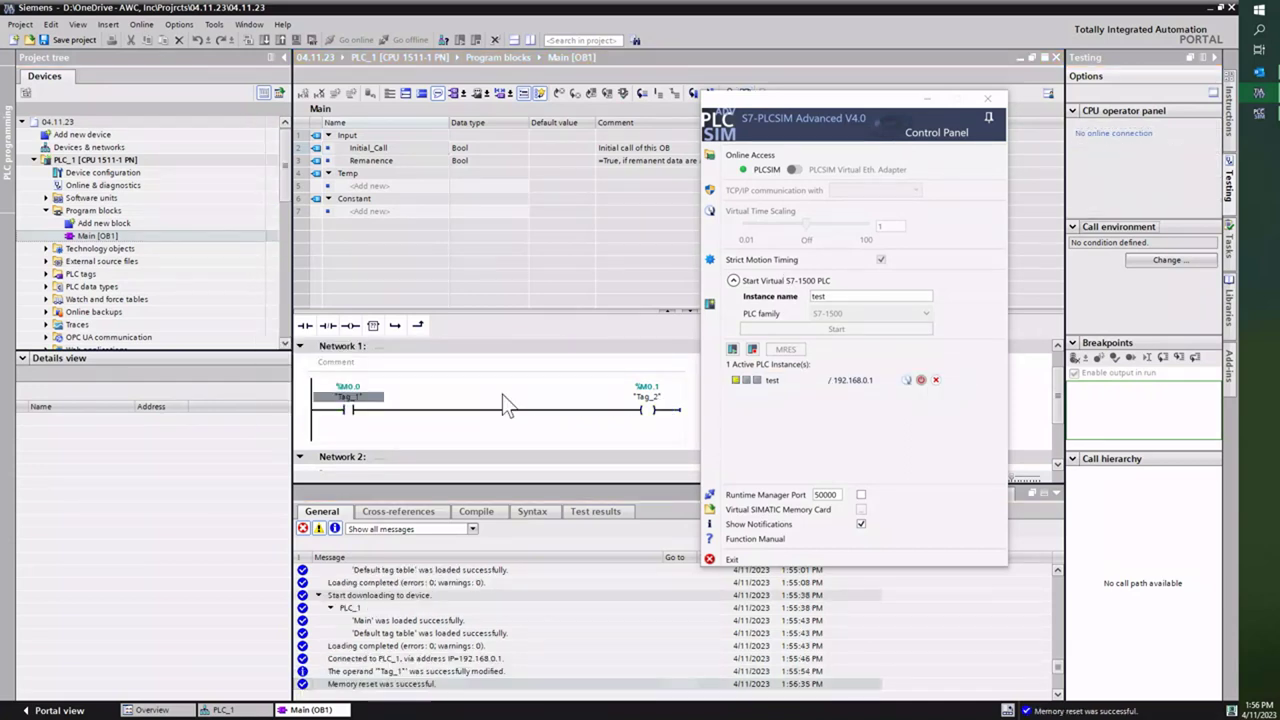